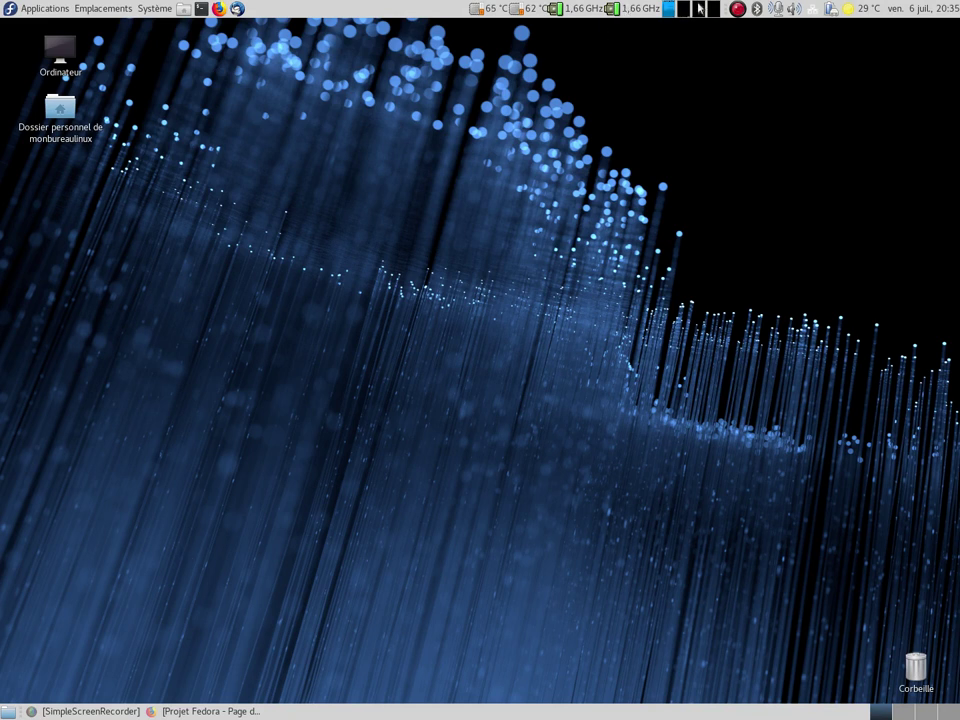
# Open the system monitor, view the system information on the Fedora version, kernel and hardware, and close it.
pyautogui.click(672, 12)
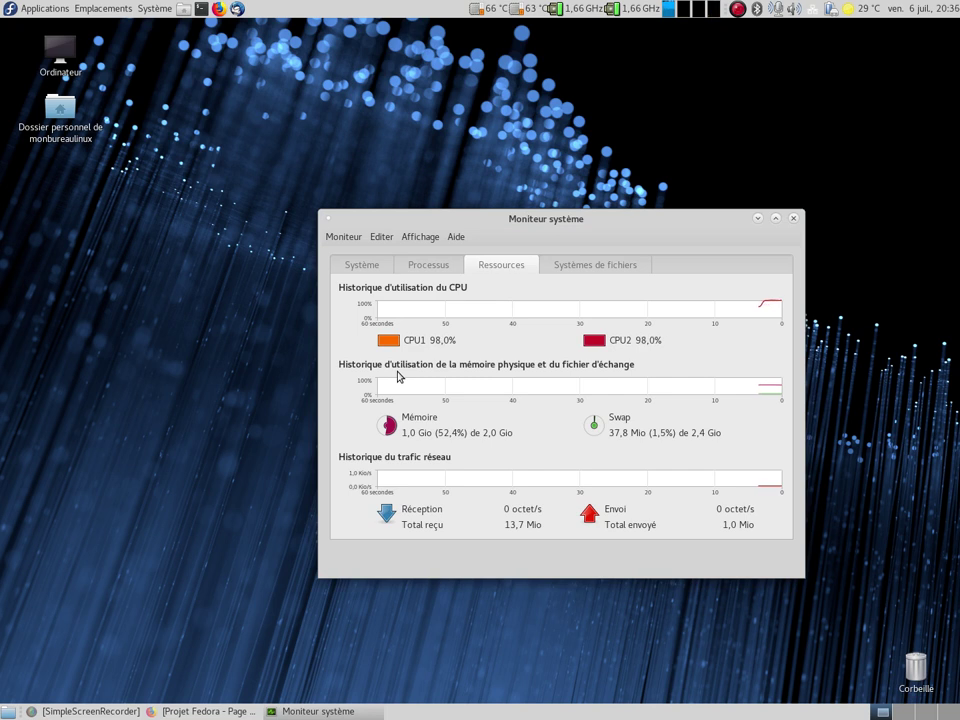
pyautogui.click(360, 268)
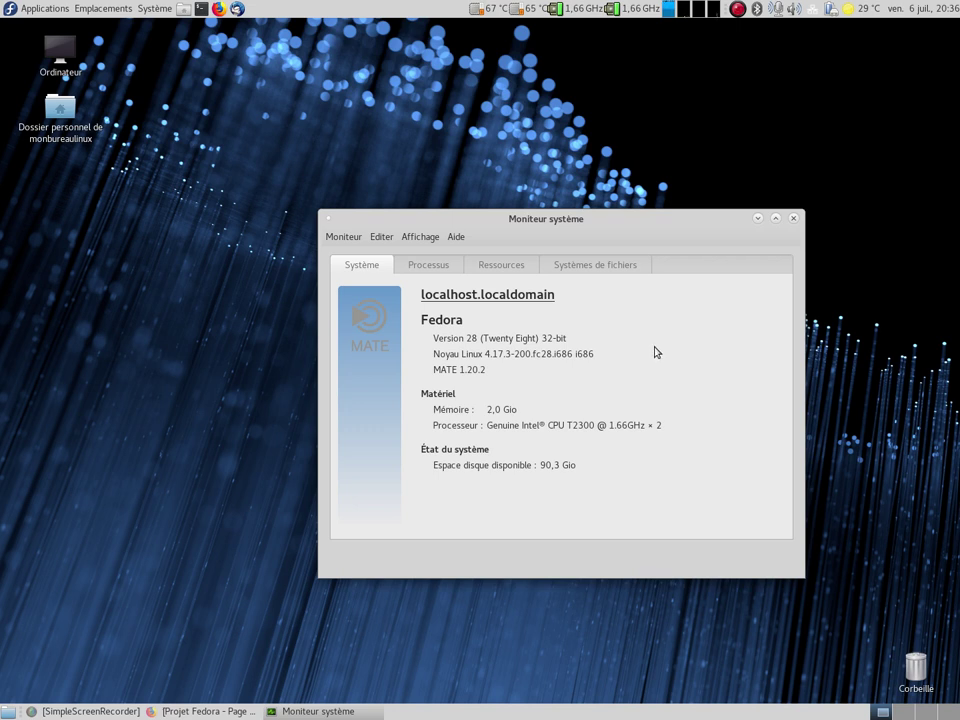
pyautogui.click(792, 219)
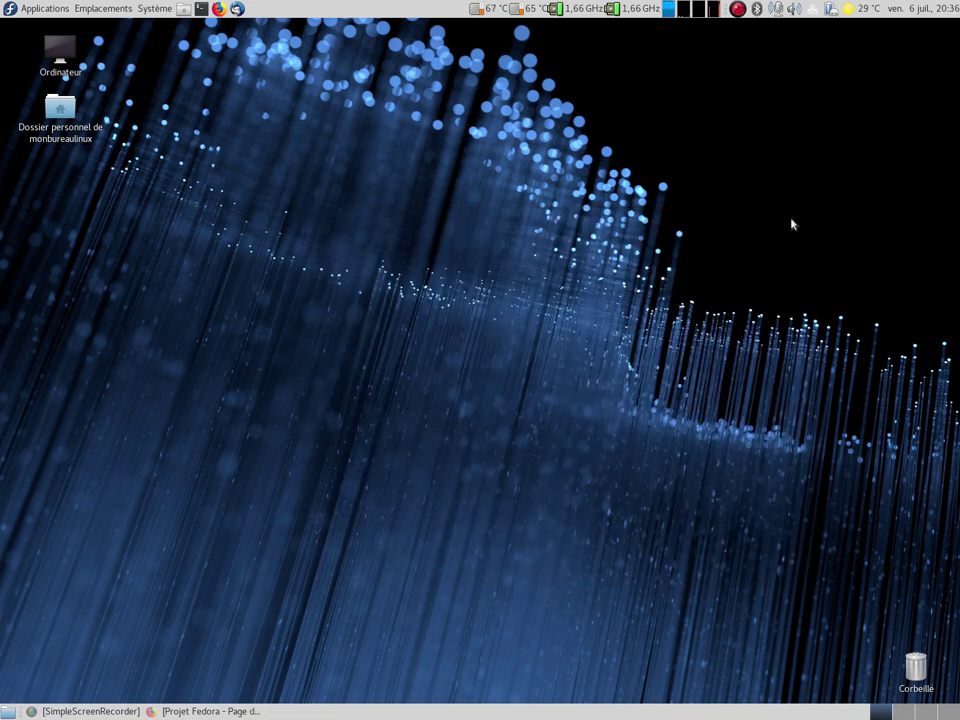
# Launch LibreOffice Writer from the desktop's office applications.
pyautogui.click(12, 5)
pyautogui.moveTo(28, 24)
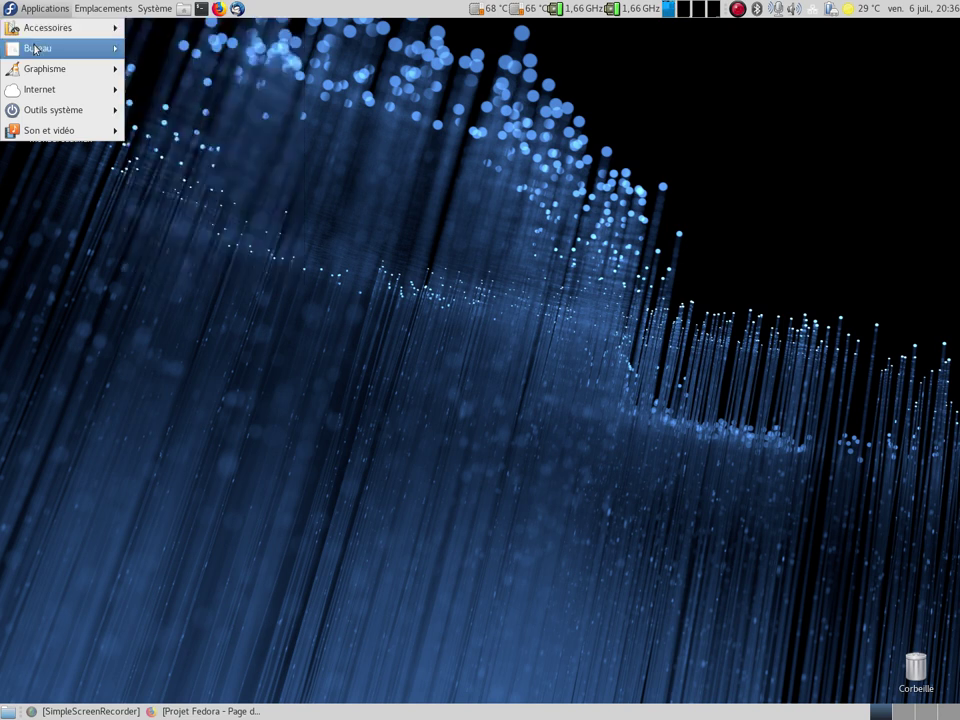
pyautogui.click(35, 48)
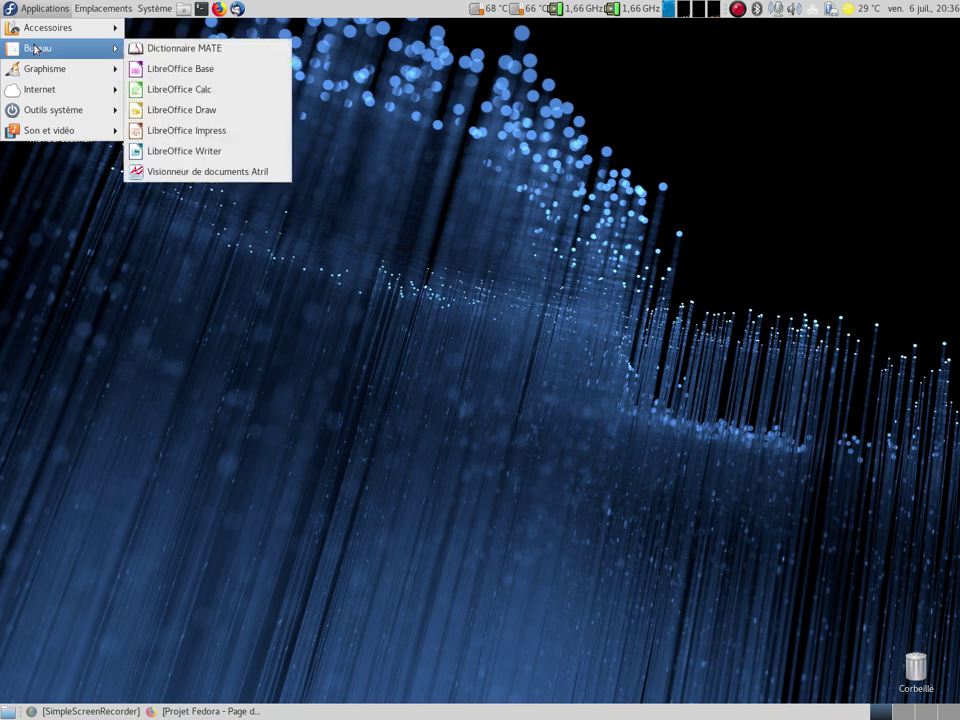
pyautogui.click(201, 150)
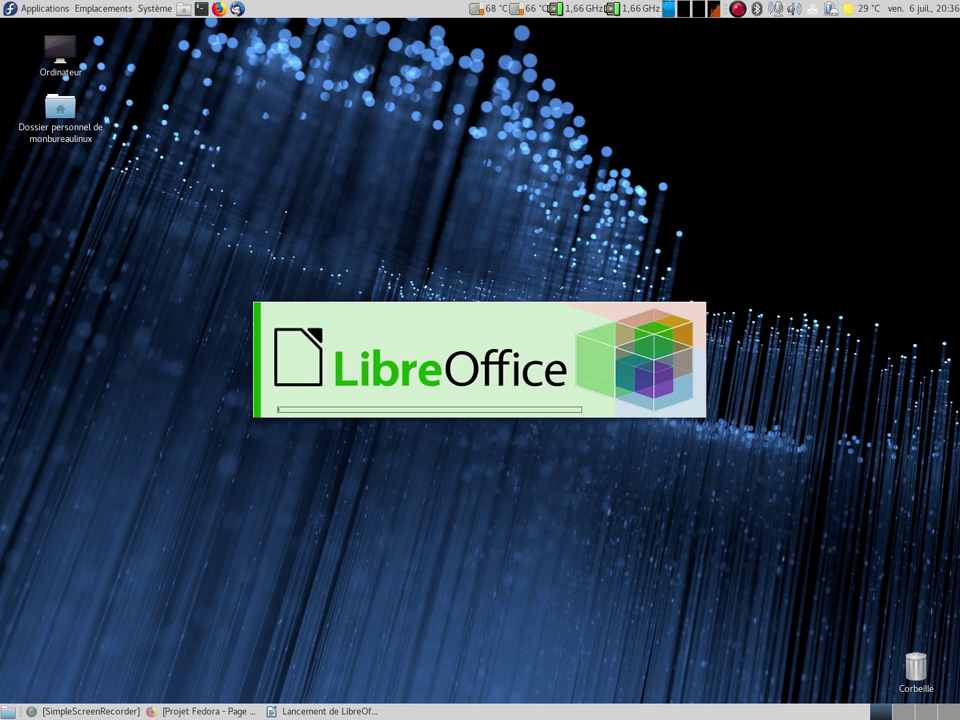
# Launch the GIMP image editor from the graphics applications while Writer is loading.
pyautogui.click(45, 8)
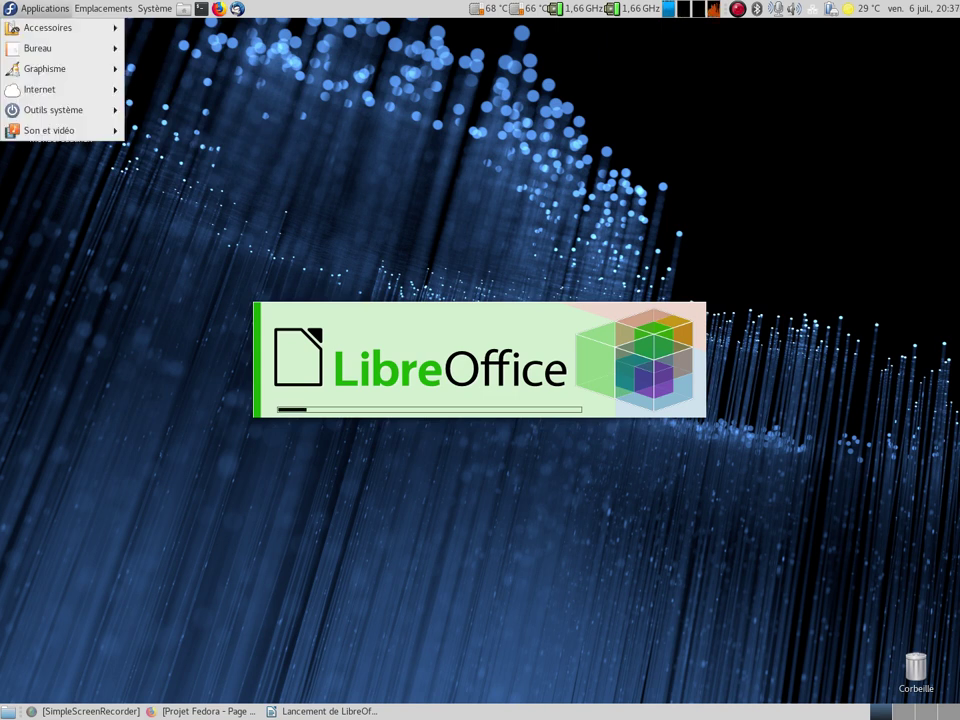
pyautogui.moveTo(40, 48)
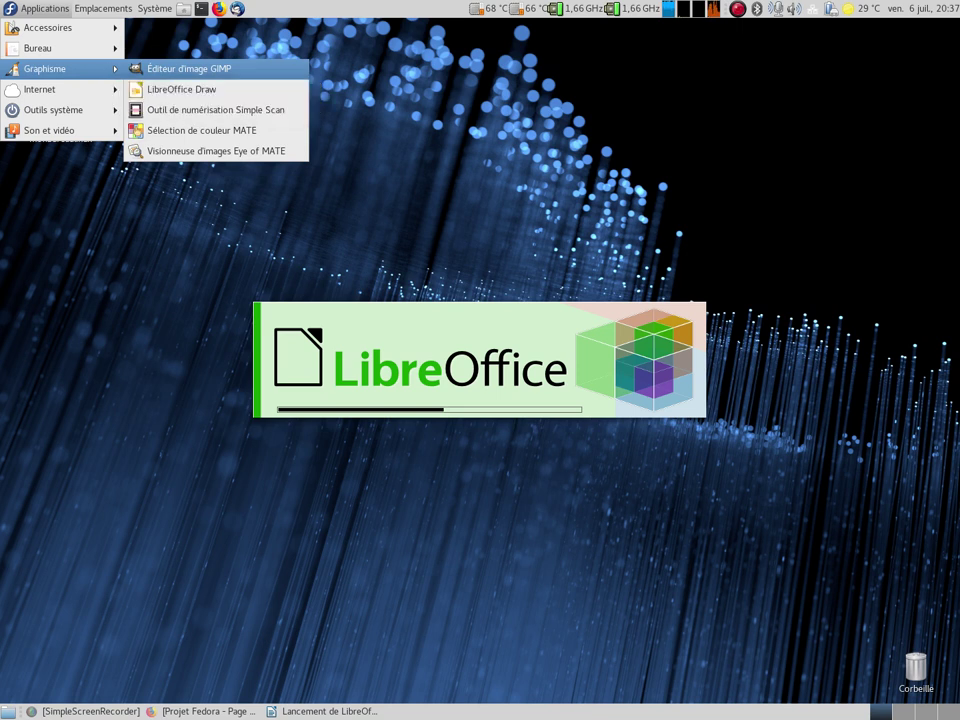
pyautogui.click(180, 69)
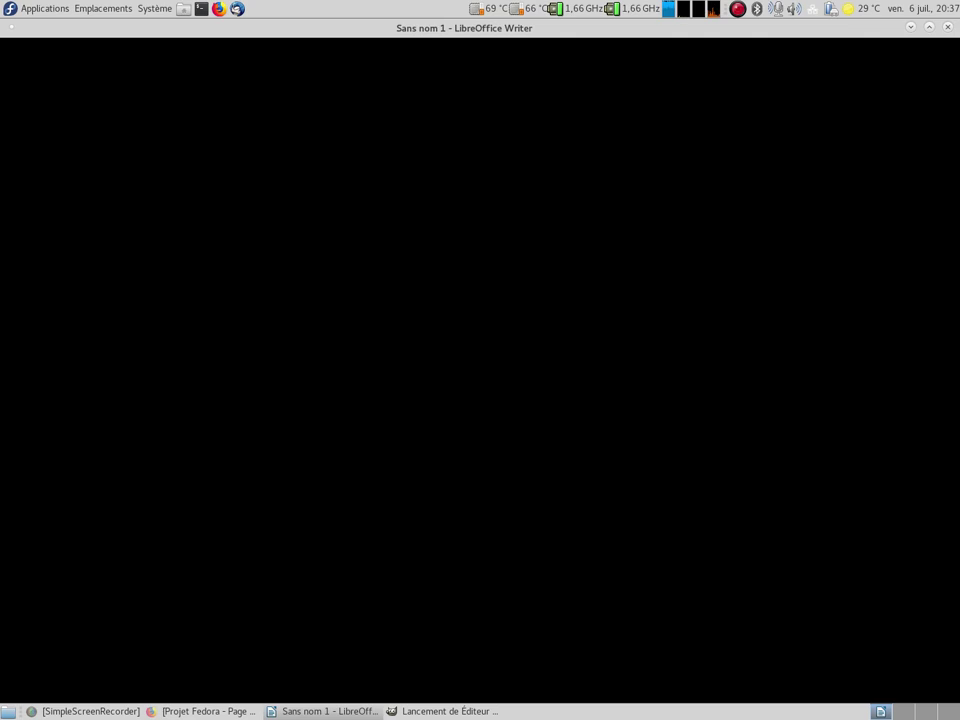
pyautogui.hotkey('alt', 'F1')
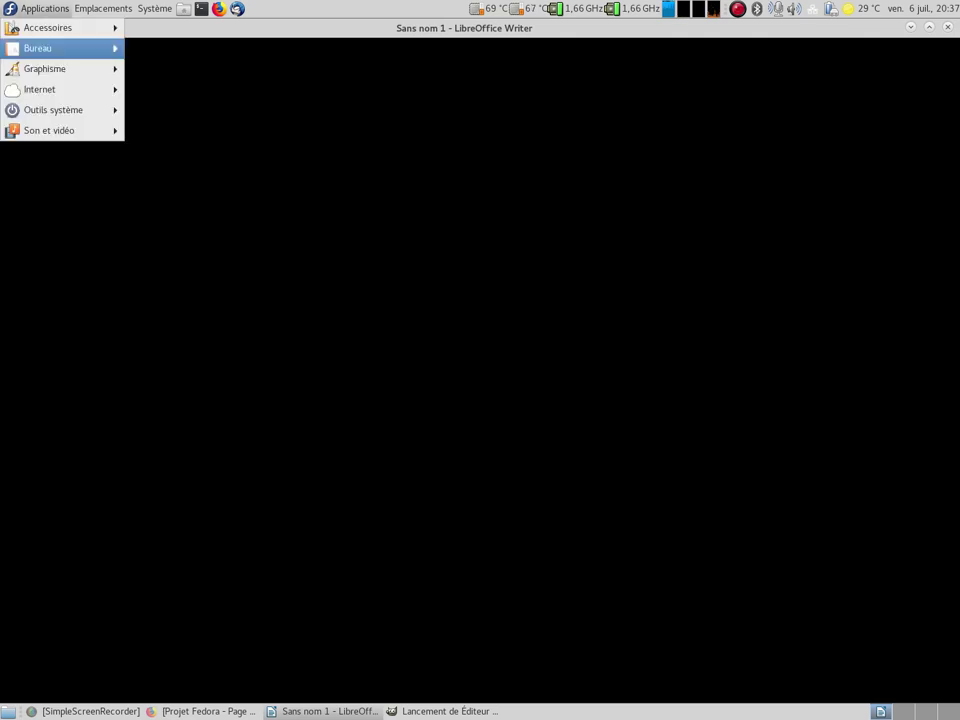
pyautogui.press('Up')
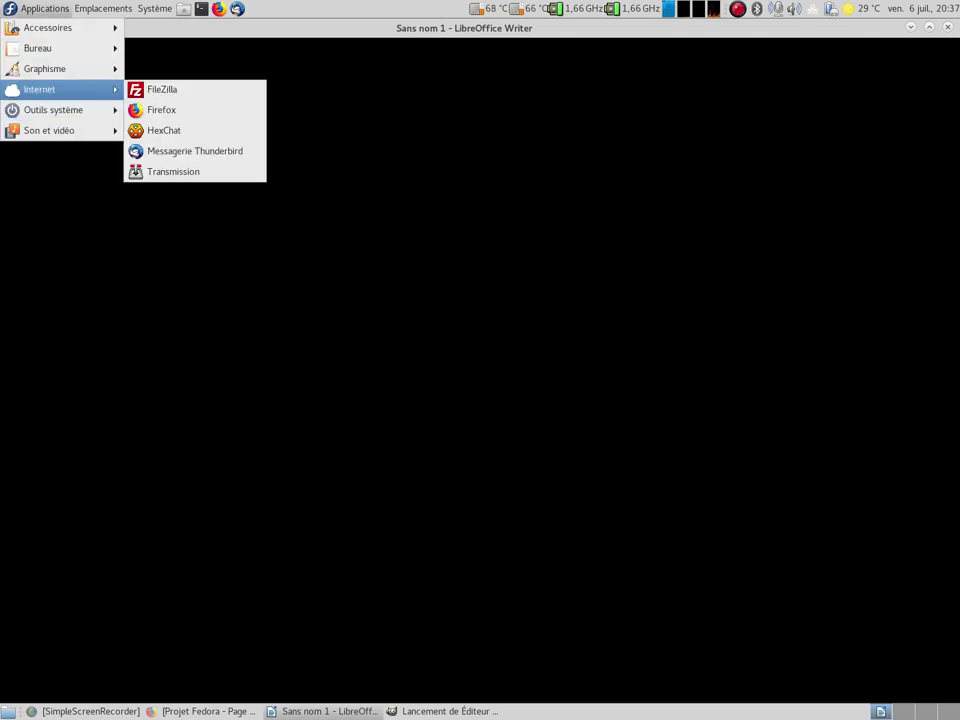
pyautogui.moveTo(55, 114)
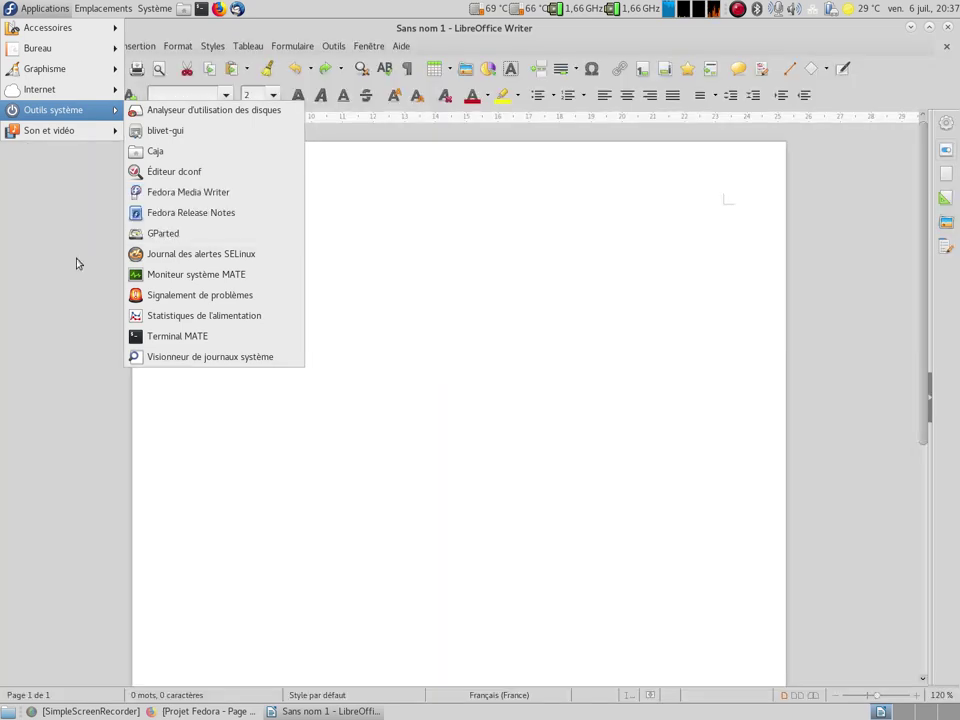
pyautogui.click(58, 291)
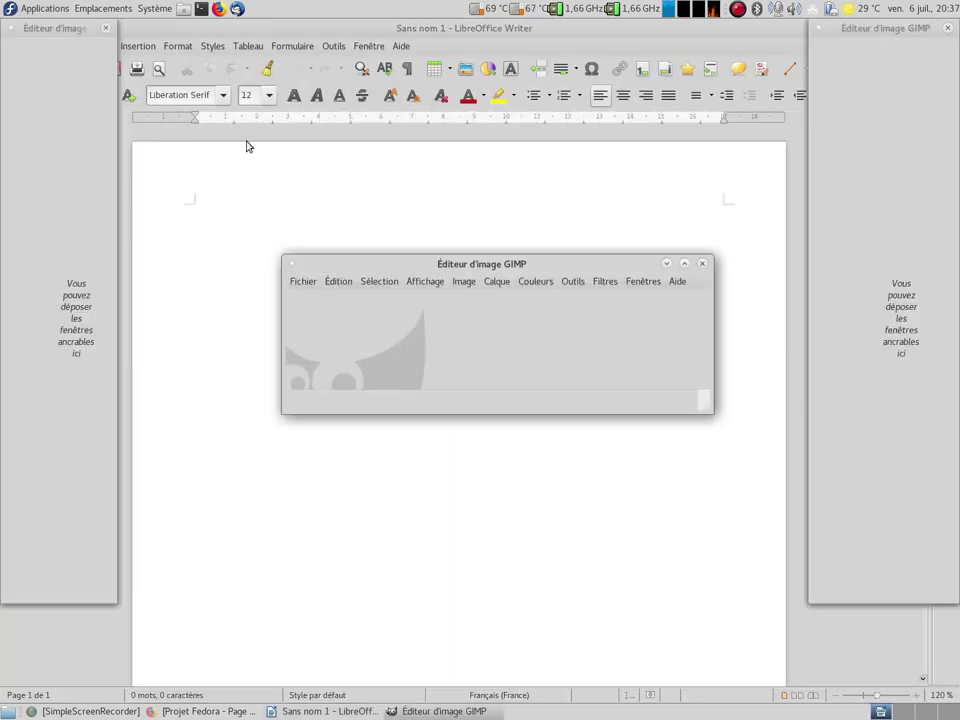
# View the LibreOffice version information from Writer and close the Writer window.
pyautogui.click(401, 46)
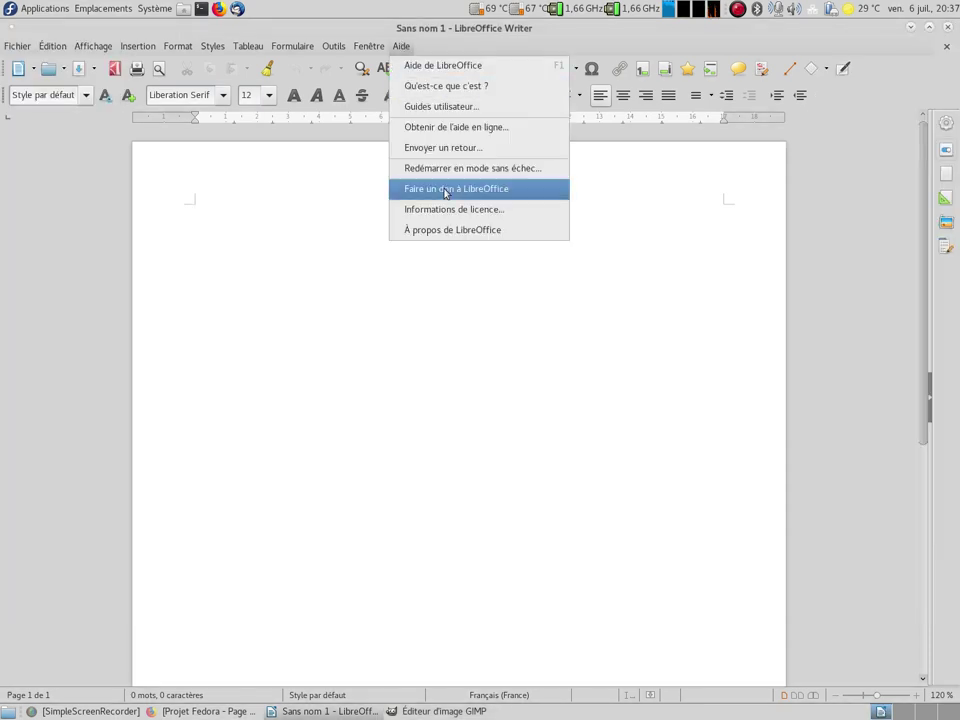
pyautogui.click(450, 230)
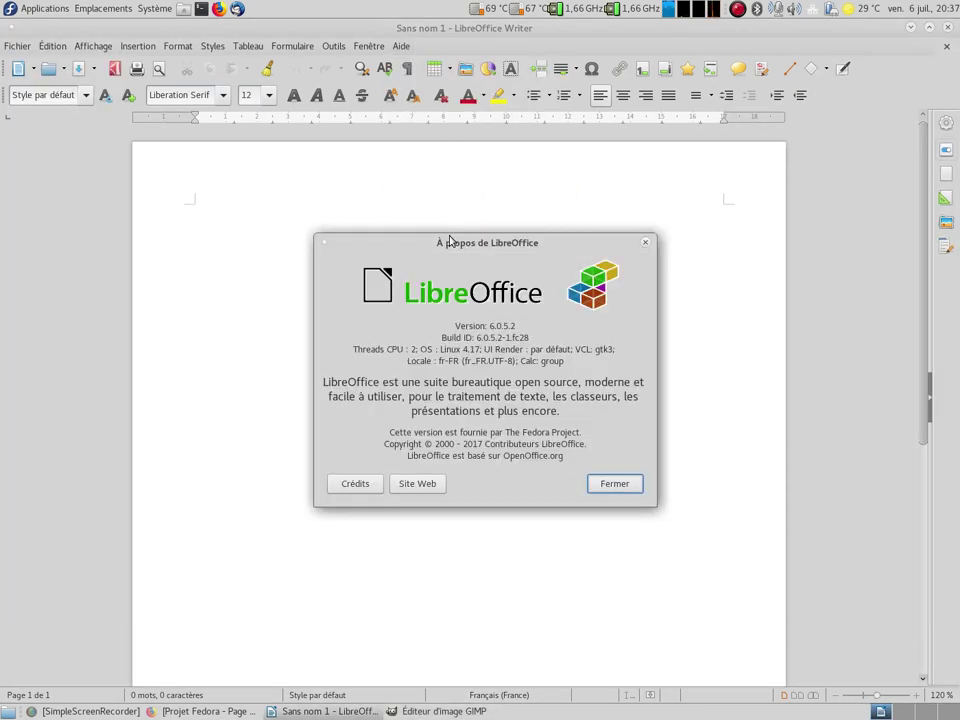
pyautogui.click(604, 484)
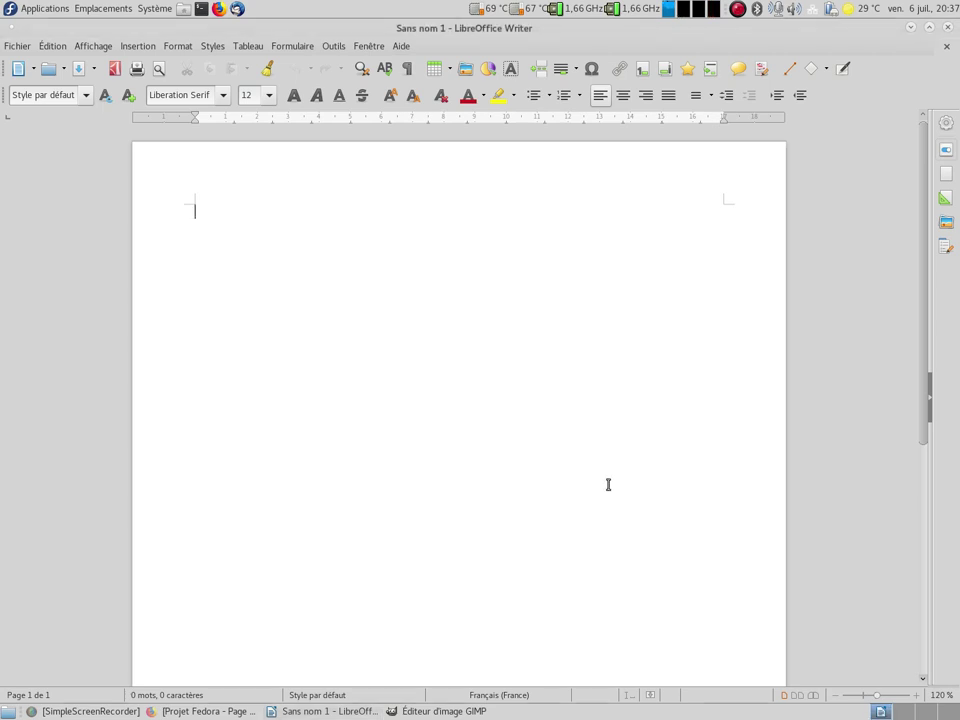
pyautogui.click(947, 28)
# View GIMP's version information and dismiss the about dialog.
pyautogui.click(674, 283)
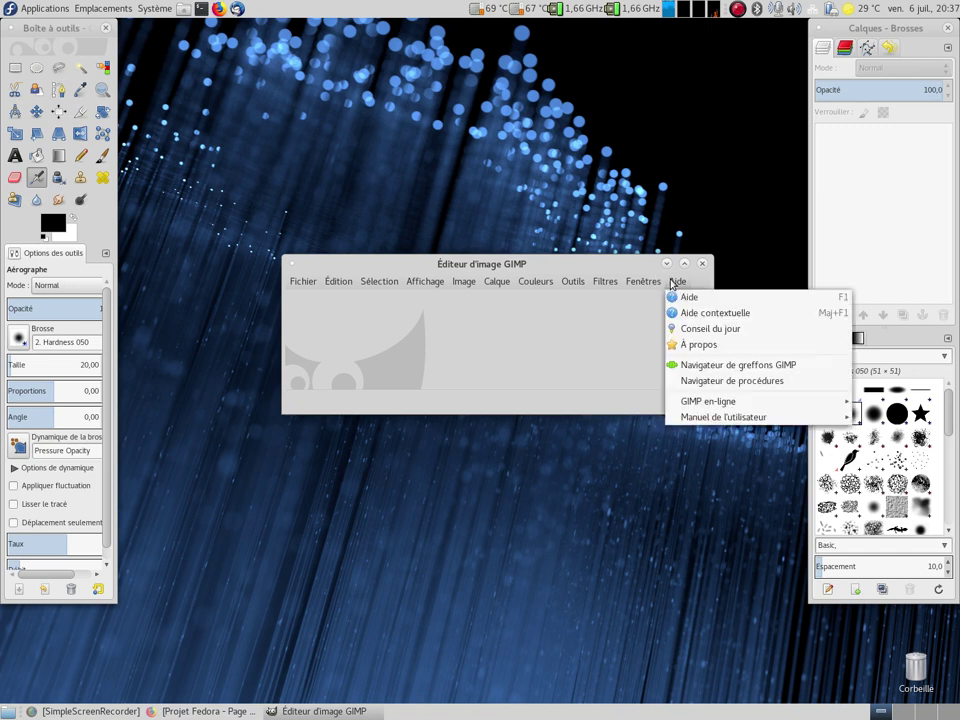
pyautogui.click(695, 345)
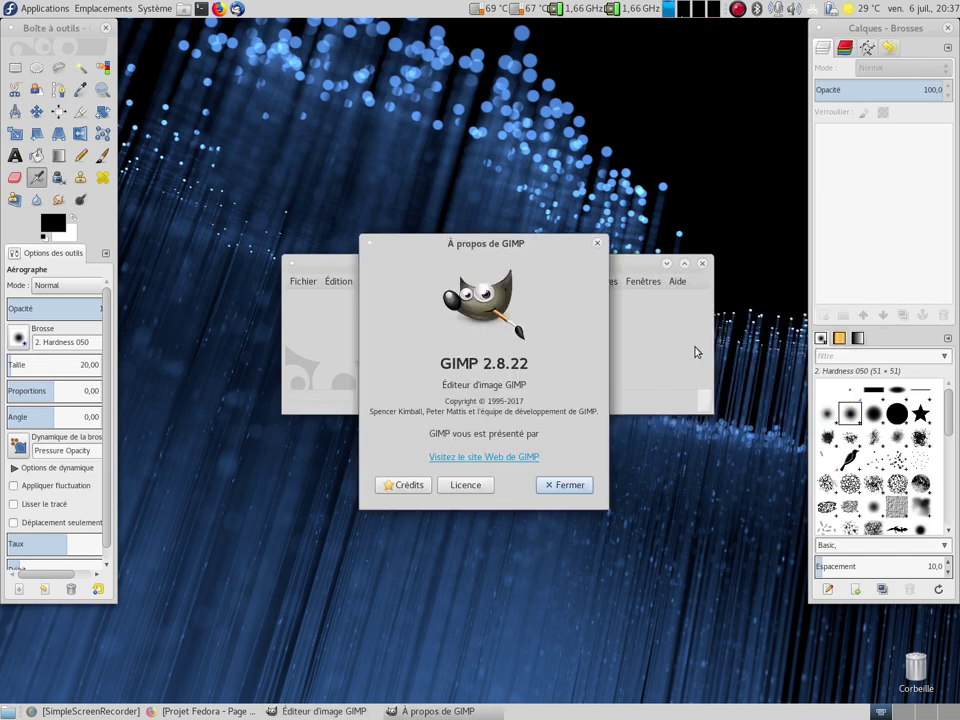
pyautogui.click(567, 486)
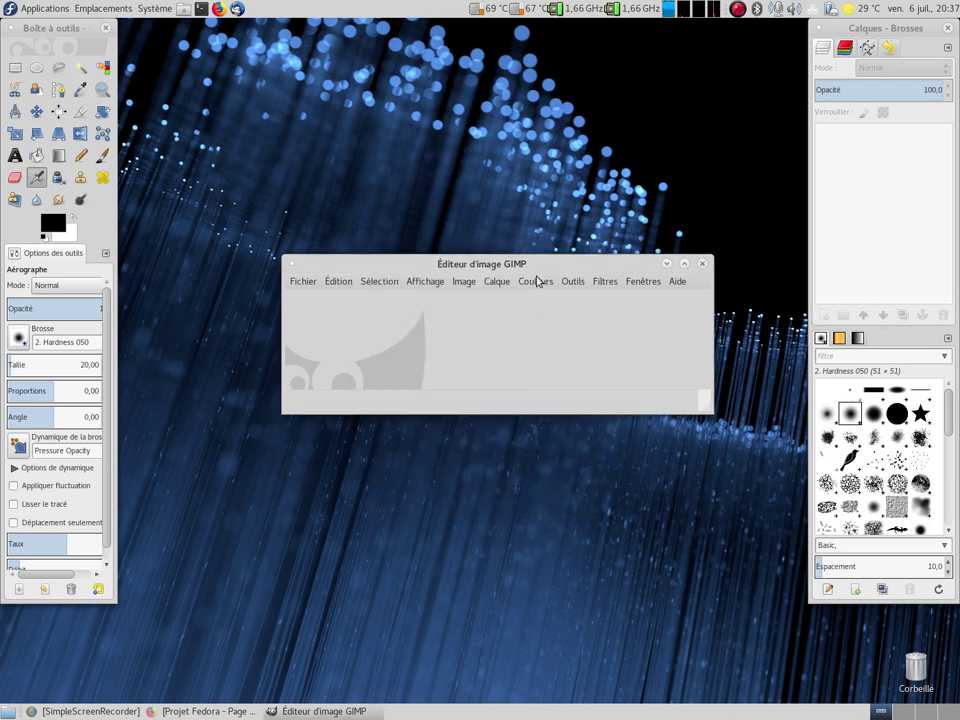
# Switch GIMP to single-window mode, reposition its window on the desktop and quit the program.
pyautogui.moveTo(527, 257); pyautogui.dragTo(482, 126)
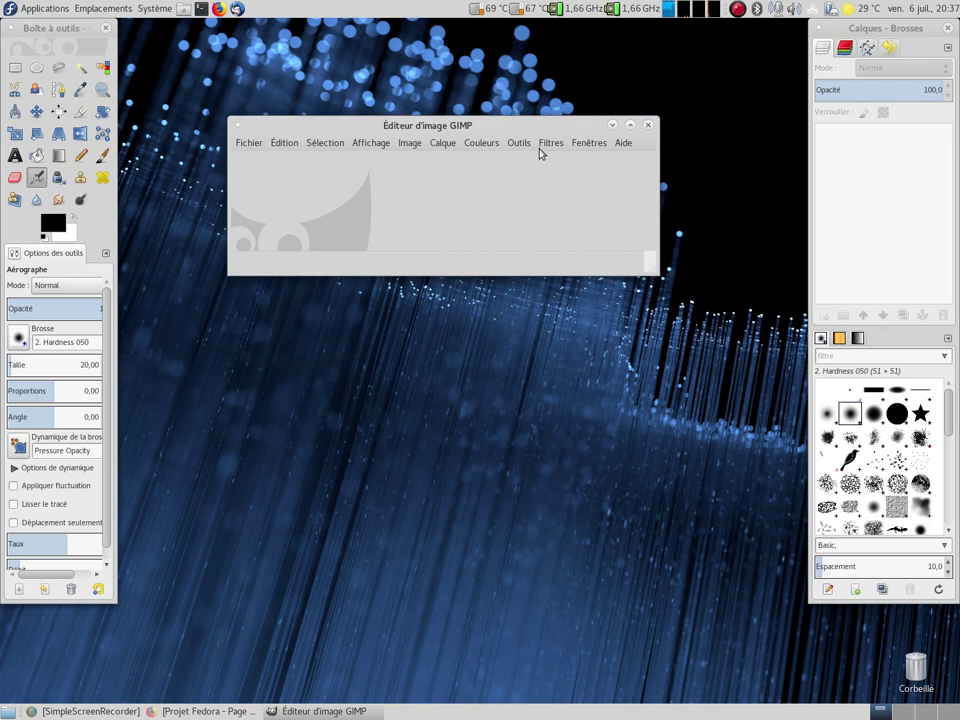
pyautogui.click(586, 146)
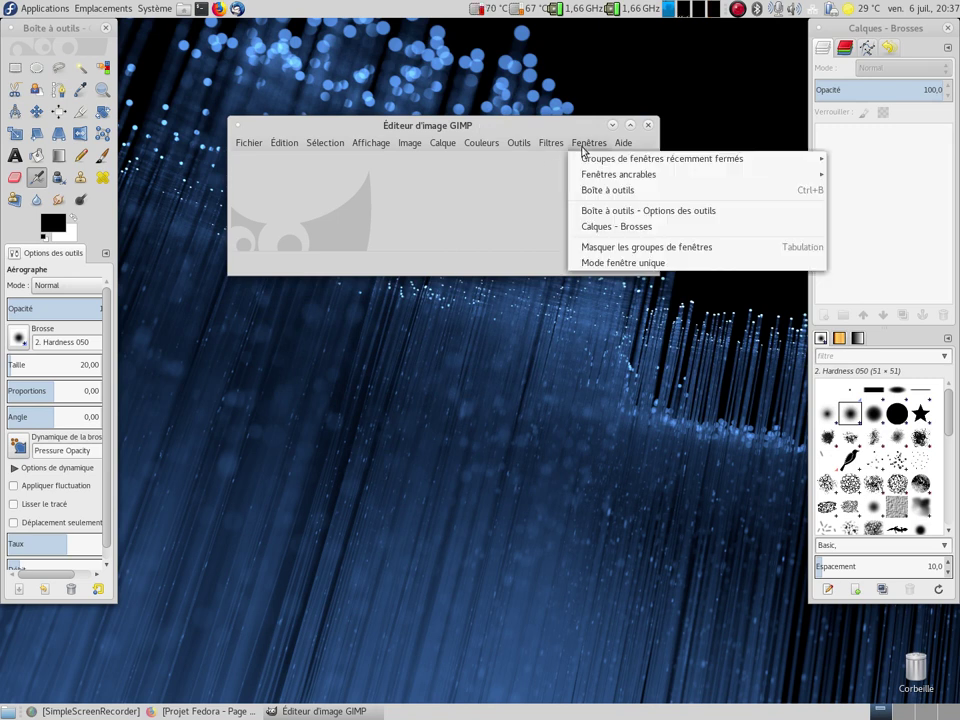
pyautogui.click(600, 263)
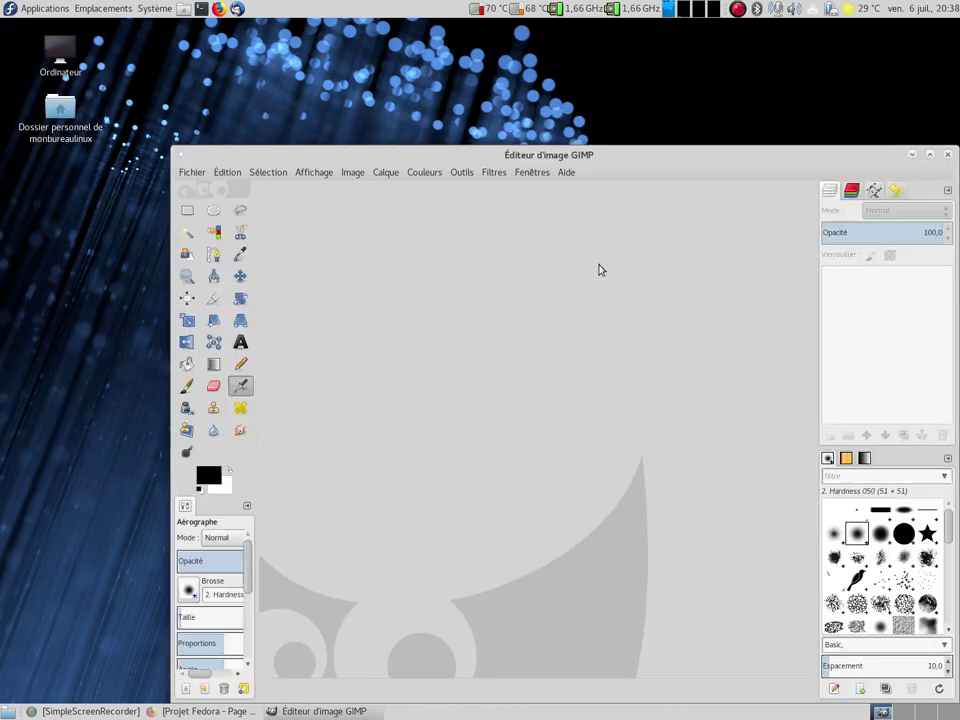
pyautogui.moveTo(551, 154); pyautogui.dragTo(524, 96)
pyautogui.click(166, 115)
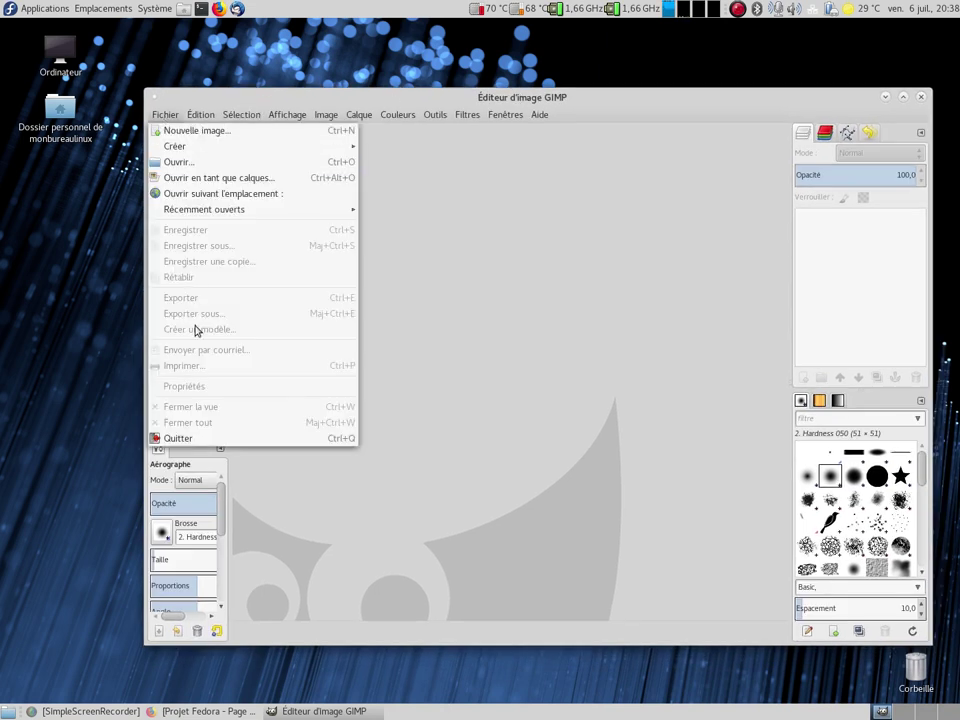
pyautogui.click(202, 437)
pyautogui.click(38, 10)
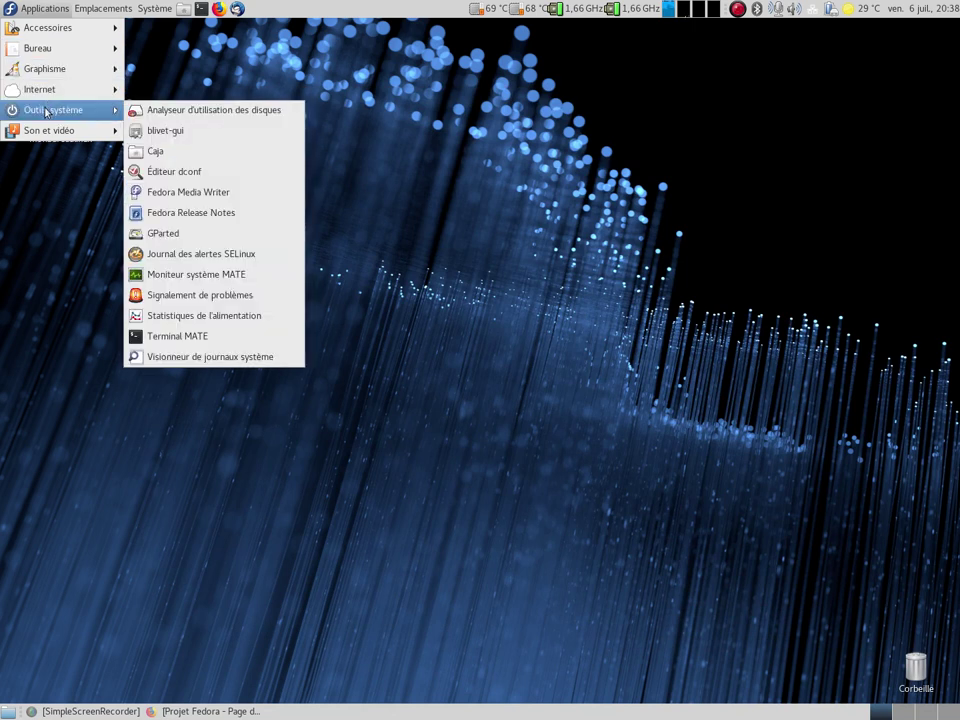
pyautogui.click(46, 131)
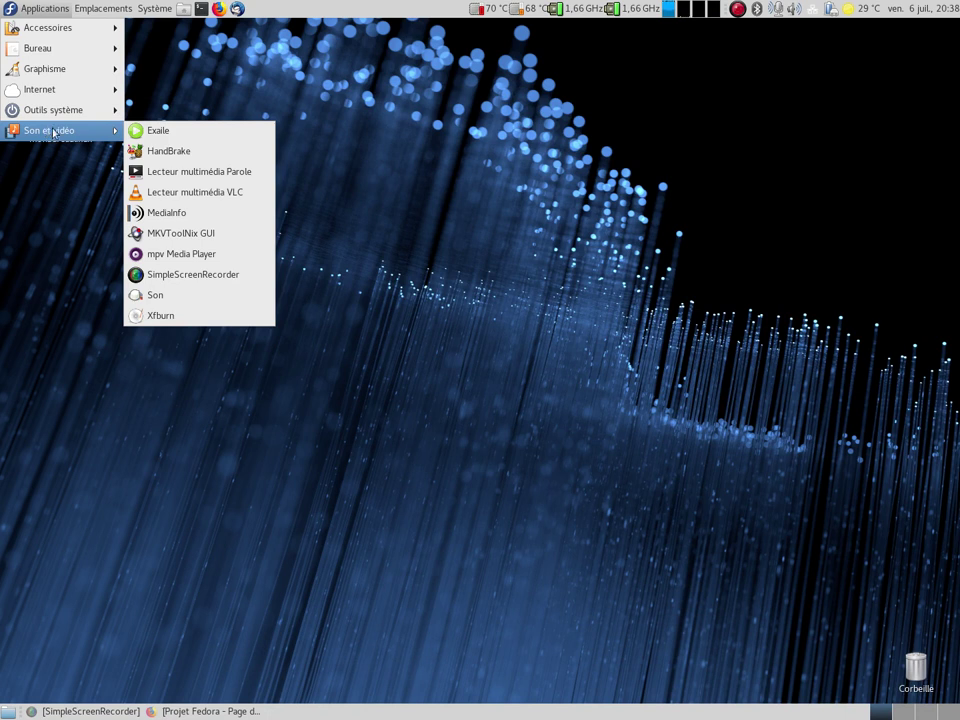
pyautogui.click(462, 233)
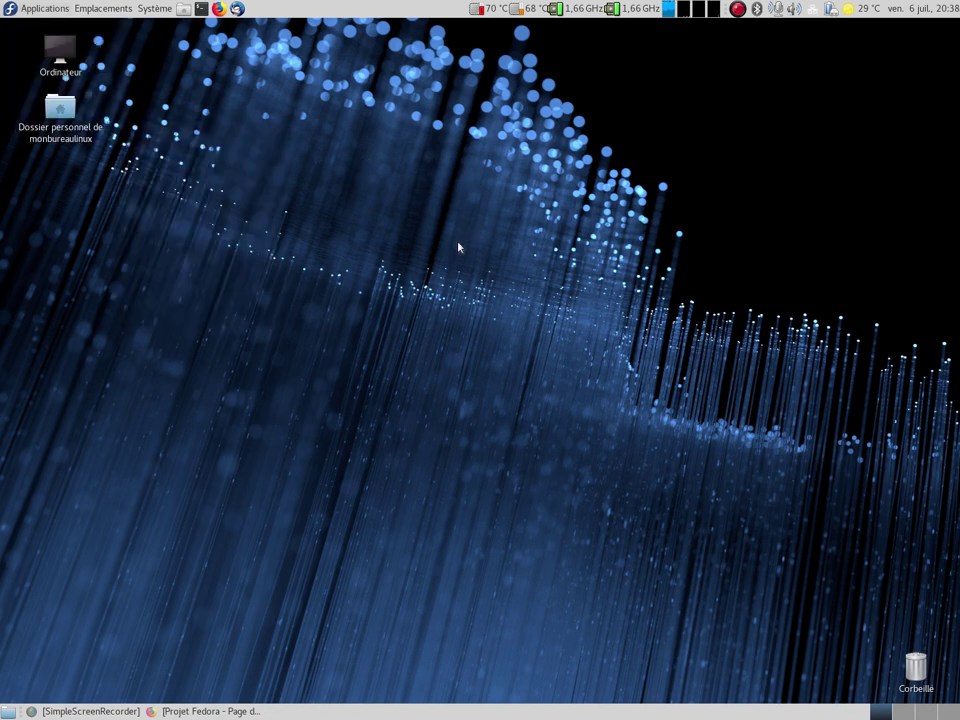
# Switch to the open Firefox window, view the browser's version information and close the about dialog.
pyautogui.click(200, 711)
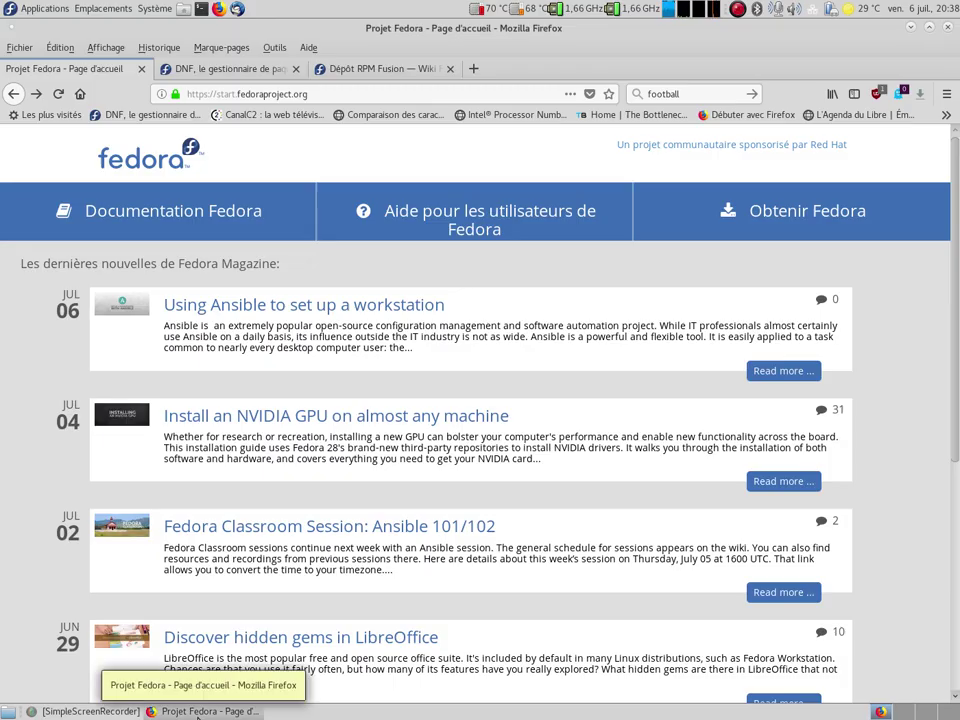
pyautogui.click(308, 47)
pyautogui.click(354, 208)
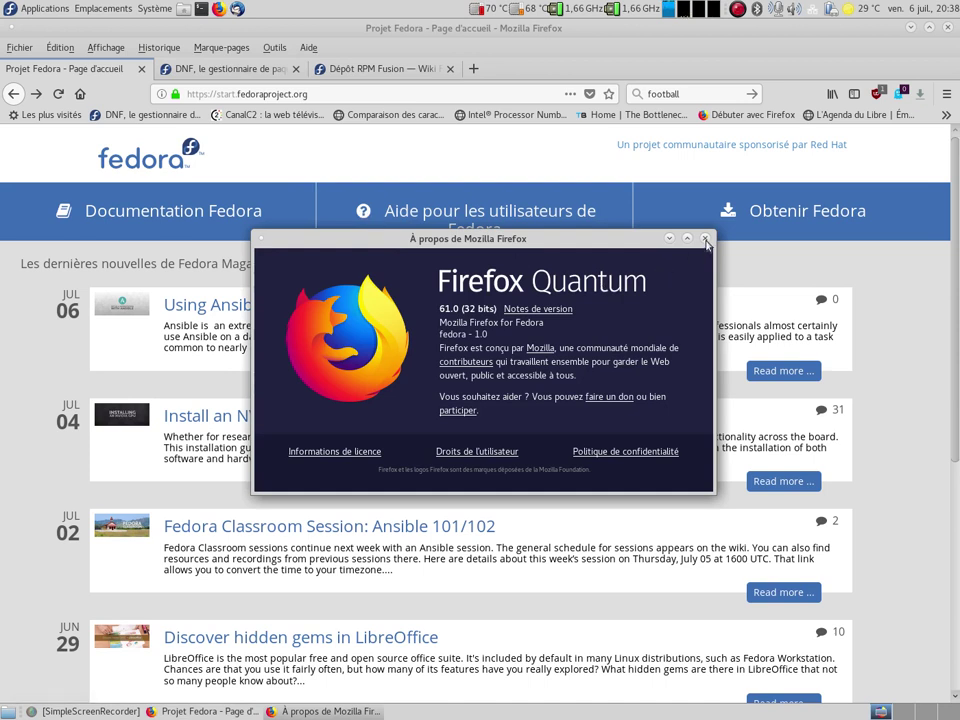
pyautogui.click(706, 240)
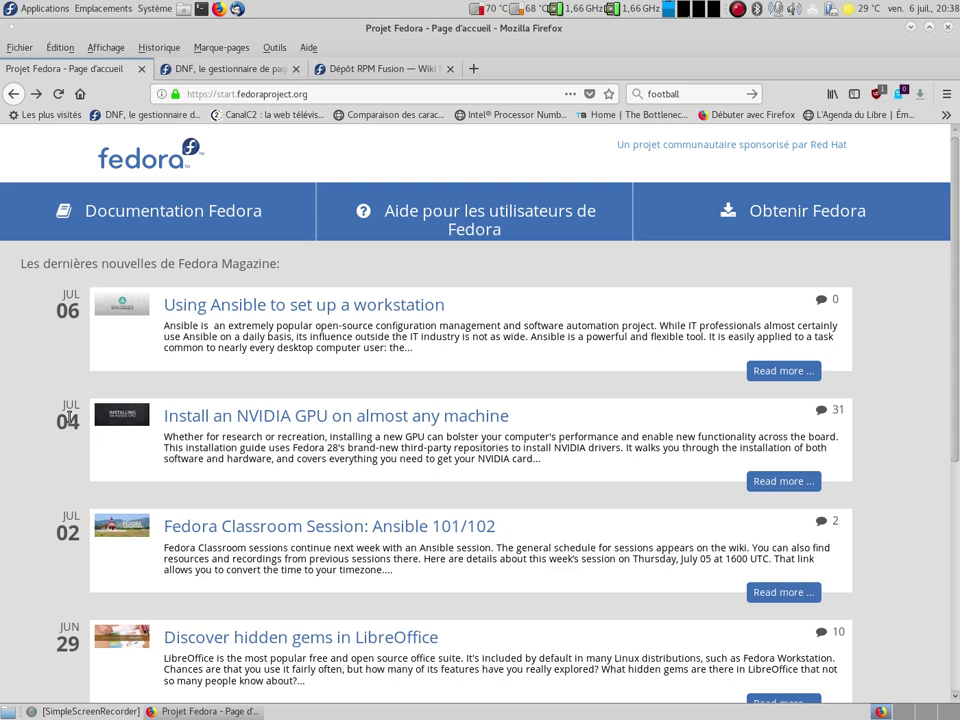
# Open the Fedora Magazine article "Install an NVIDIA GPU on almost any machine" and look through its preparation and example setup sections.
pyautogui.click(801, 483)
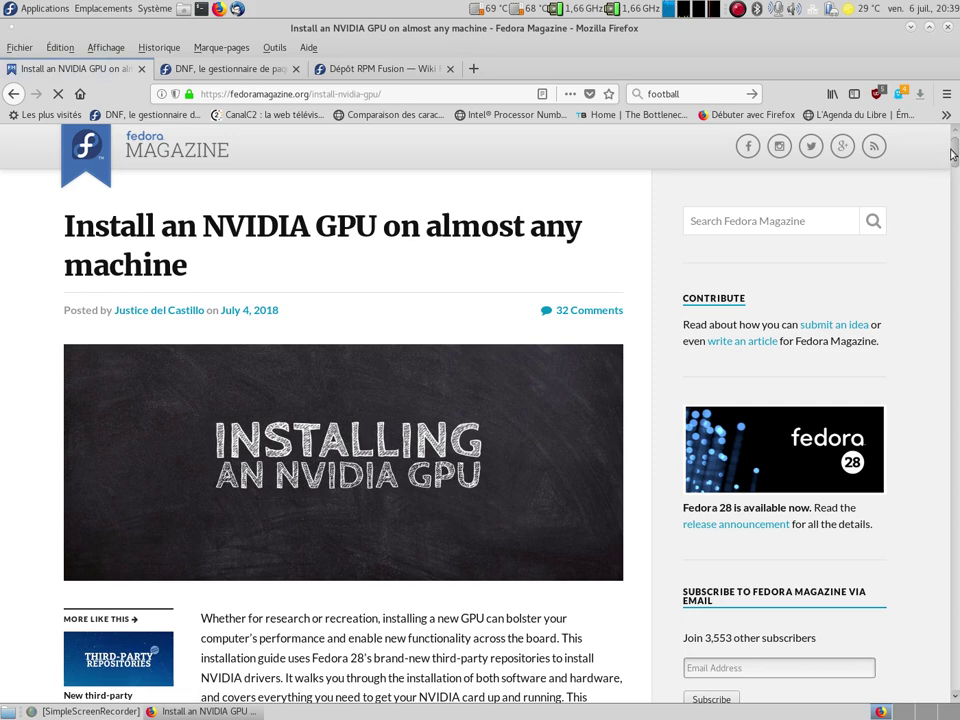
pyautogui.scroll(-5, 955, 170)
pyautogui.scroll(-2, 955, 172)
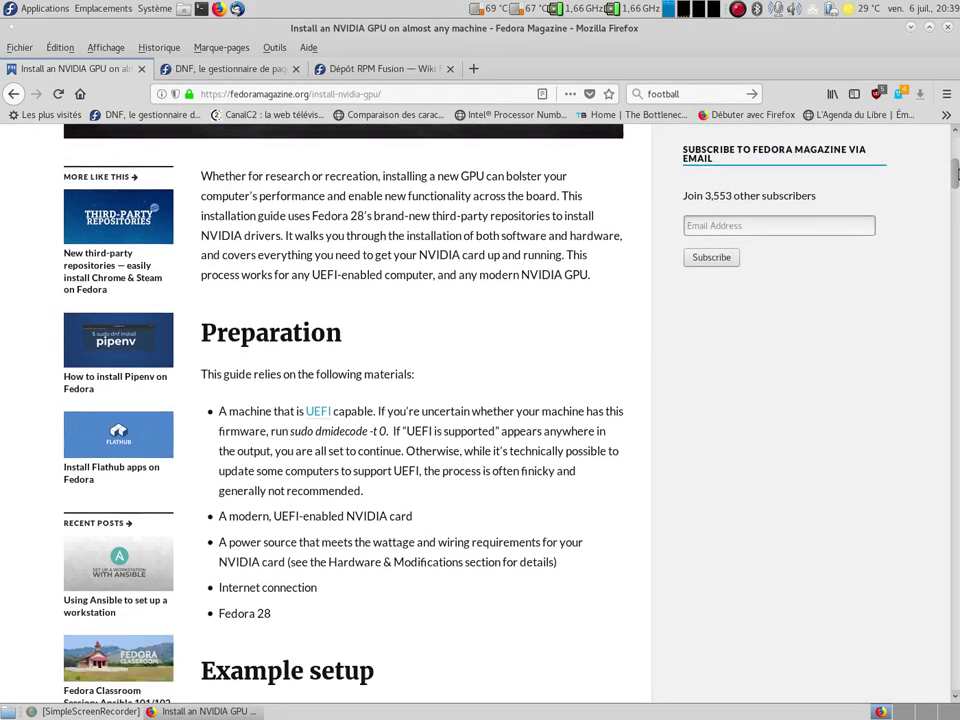
pyautogui.scroll(-2, 955, 177)
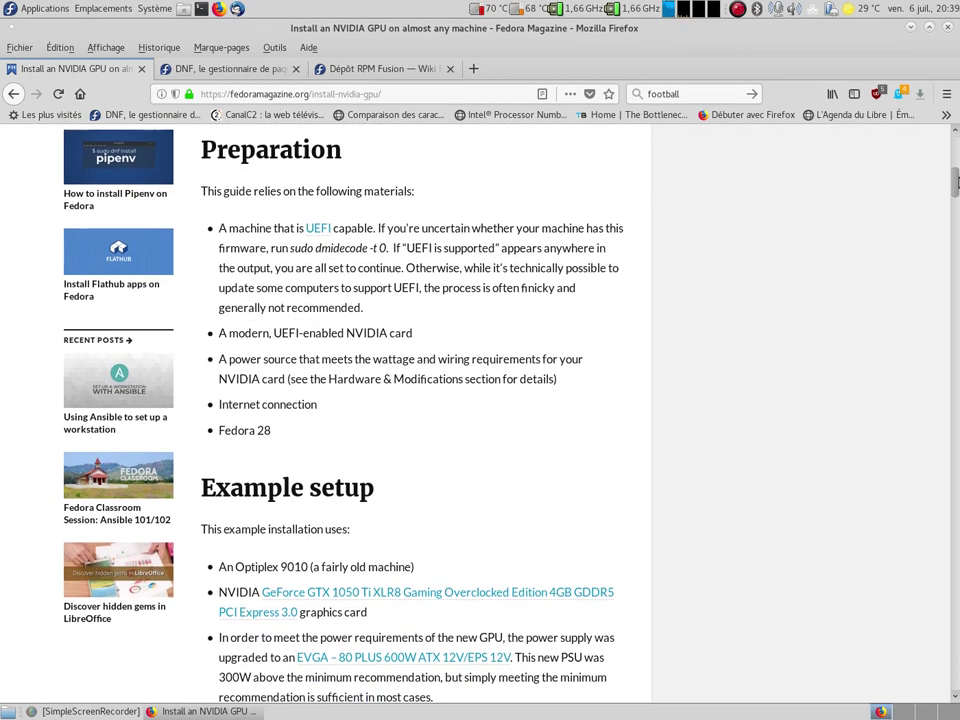
pyautogui.scroll(-1, 955, 181)
pyautogui.moveTo(955, 181); pyautogui.dragTo(880, 125)
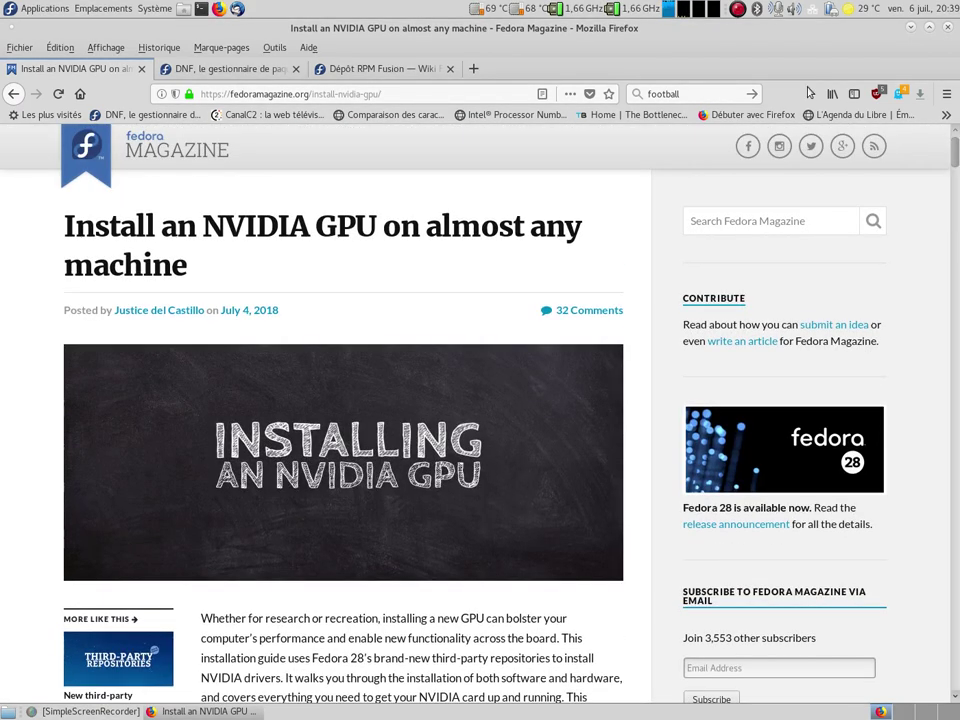
# Switch to the Fedora-Fr wiki page on DNF, look through the system preferences and administration entries, and launch dnfdragora.
pyautogui.click(228, 72)
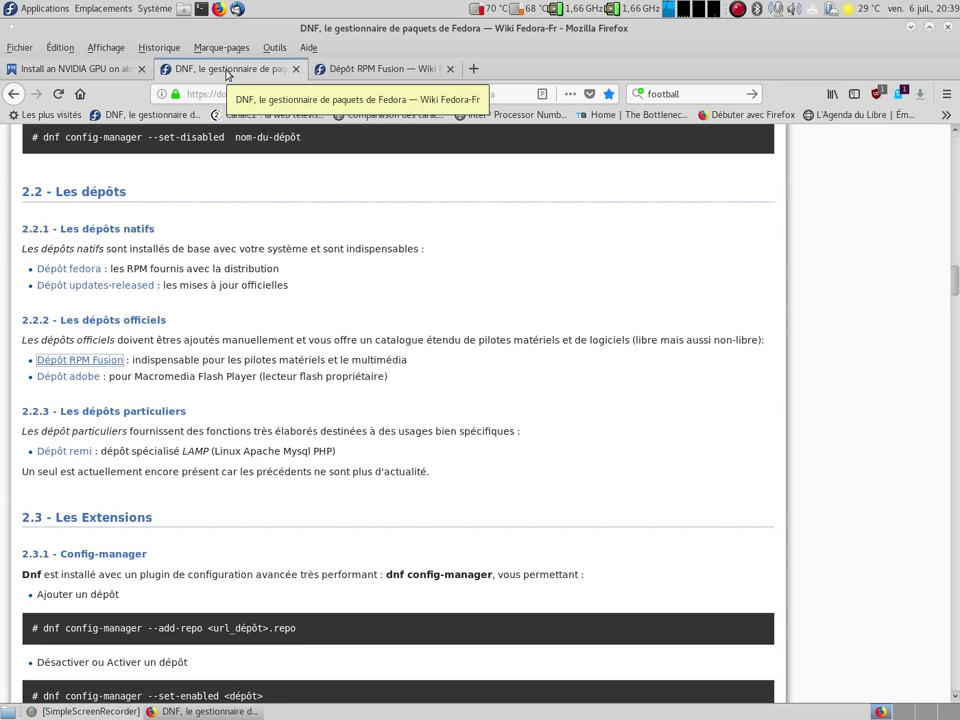
pyautogui.click(154, 9)
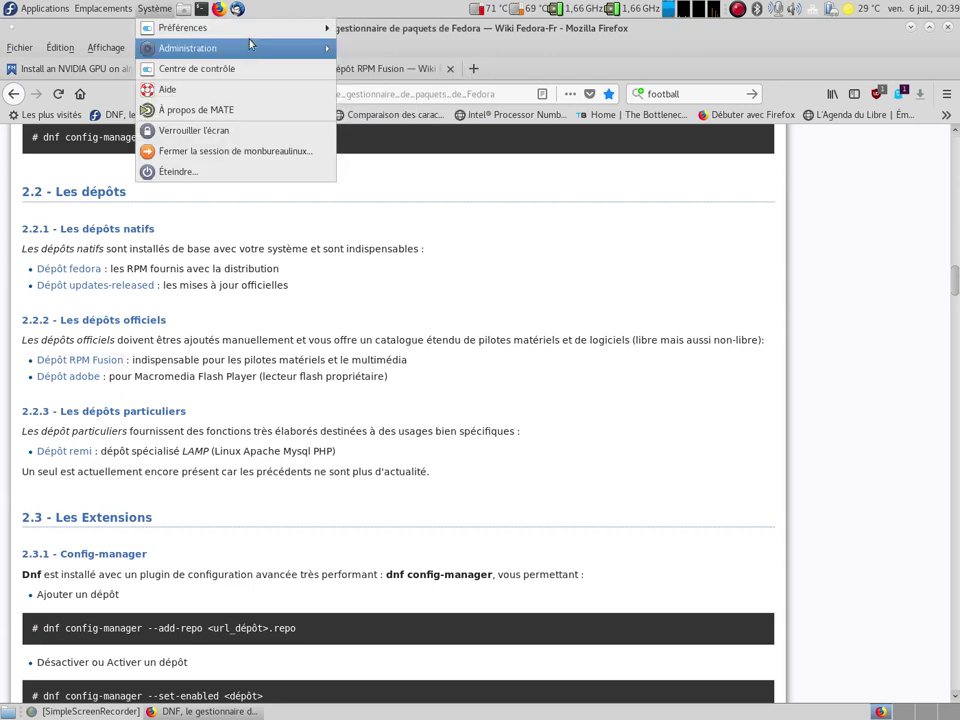
pyautogui.moveTo(226, 37)
pyautogui.moveTo(362, 38)
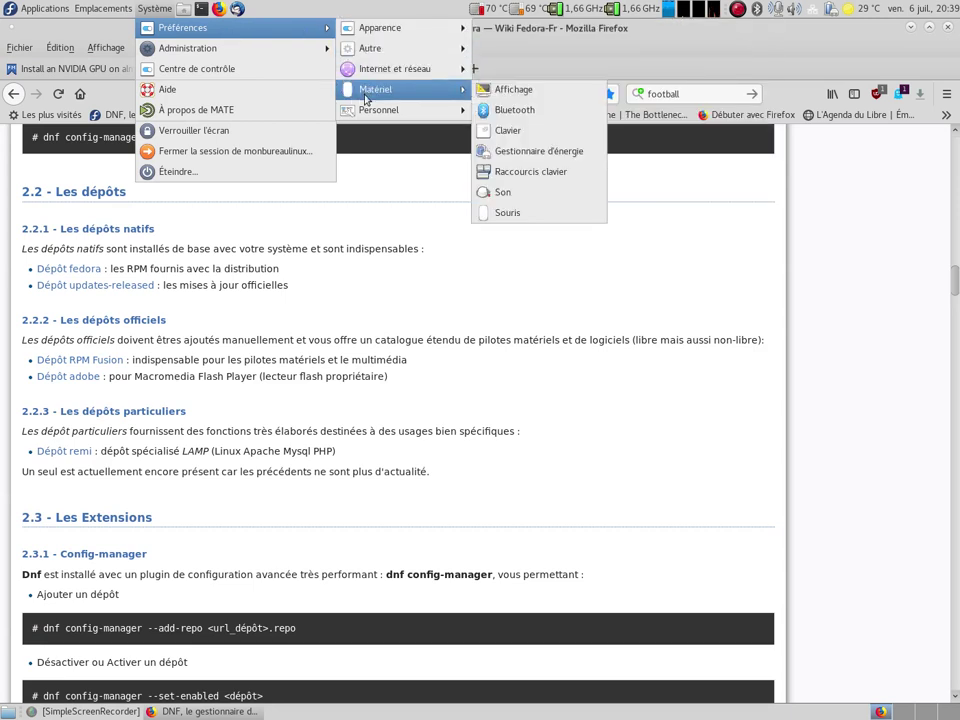
pyautogui.moveTo(289, 59)
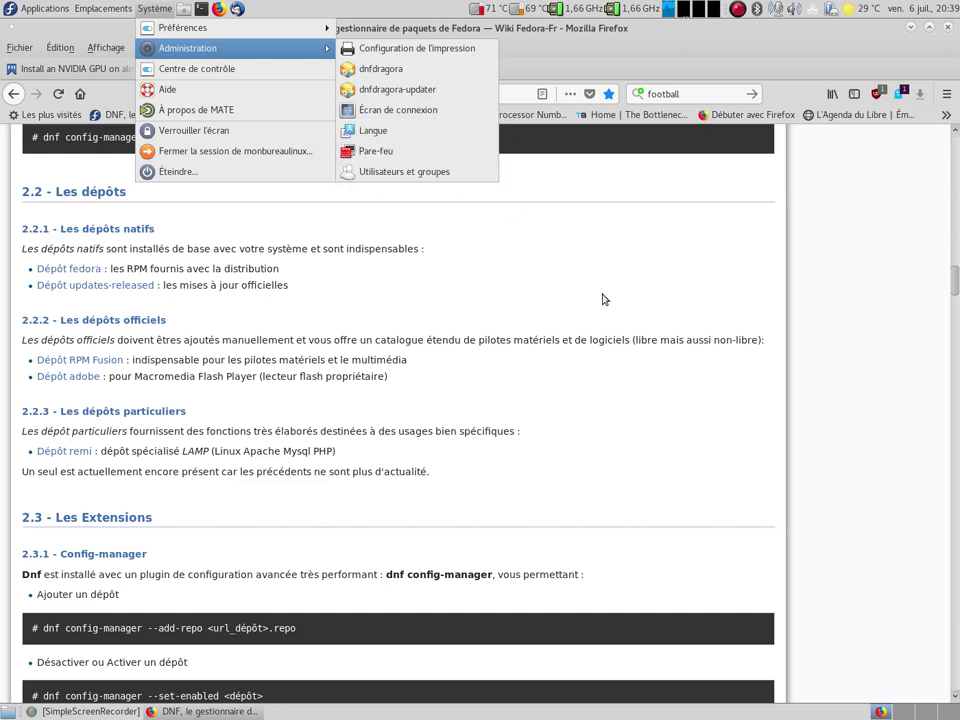
pyautogui.click(418, 66)
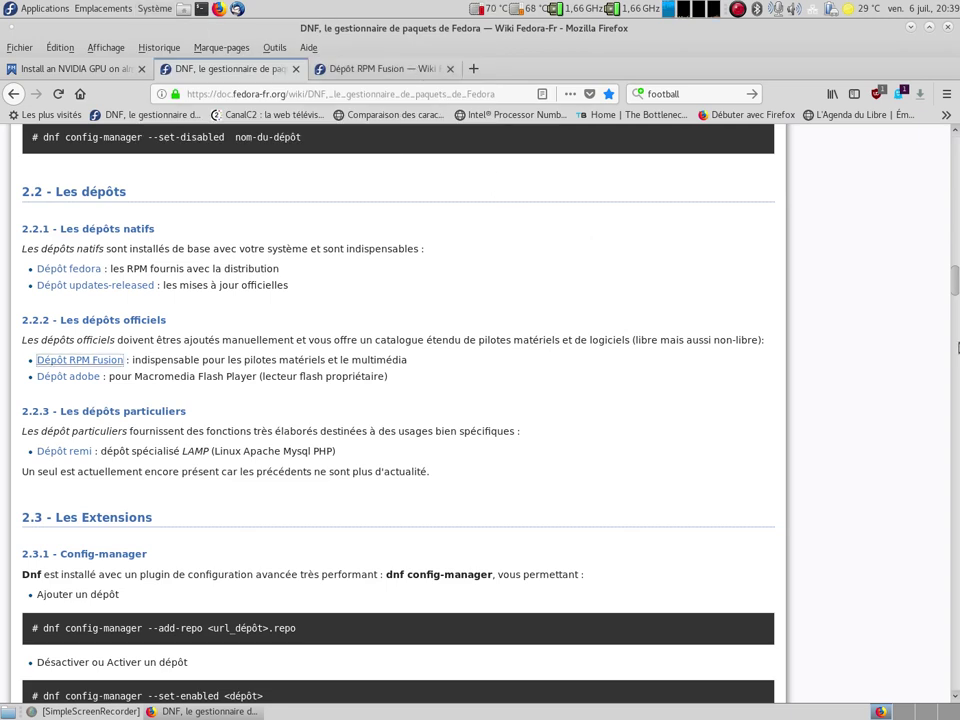
# Bring the DNF wiki page back to the front and read its repository, extension and DNF usage sections, returning to the table of contents.
pyautogui.scroll(3, 955, 272)
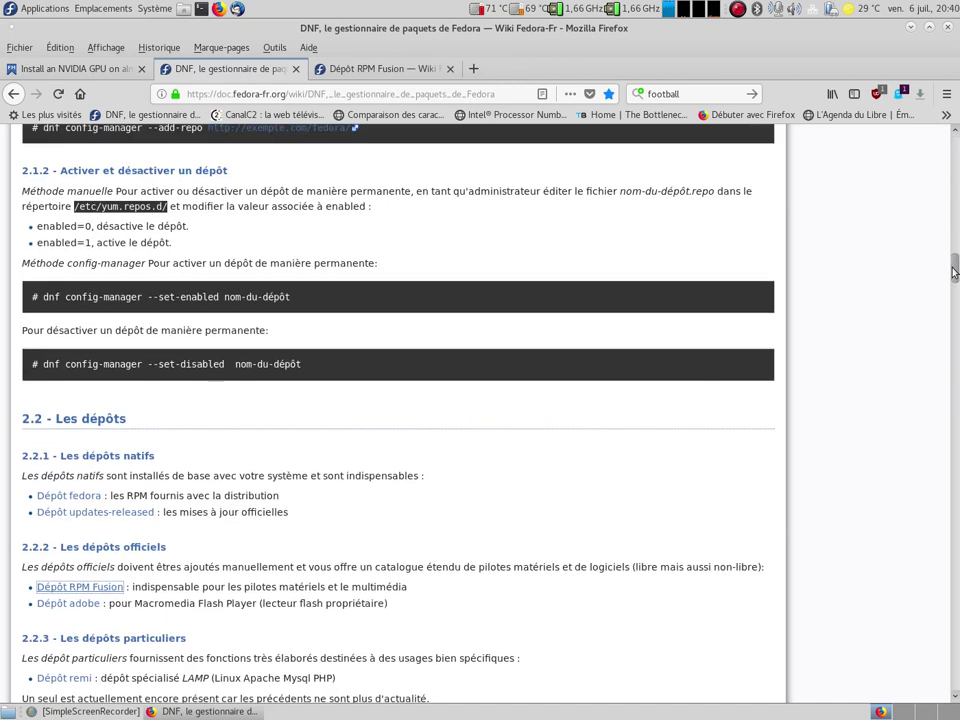
pyautogui.scroll(-1, 955, 272)
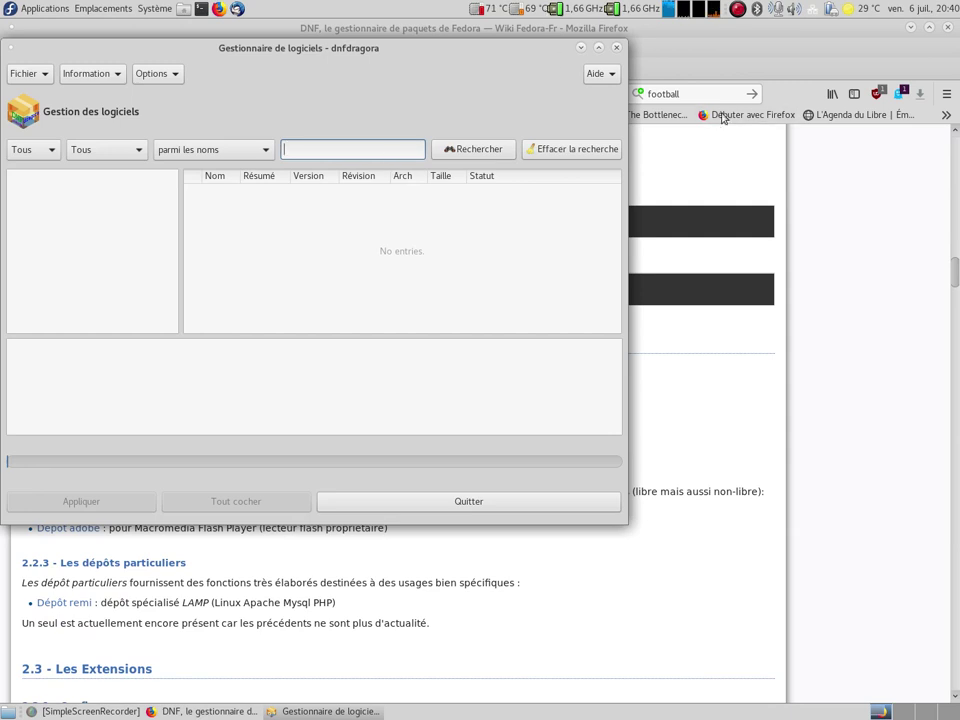
pyautogui.click(727, 62)
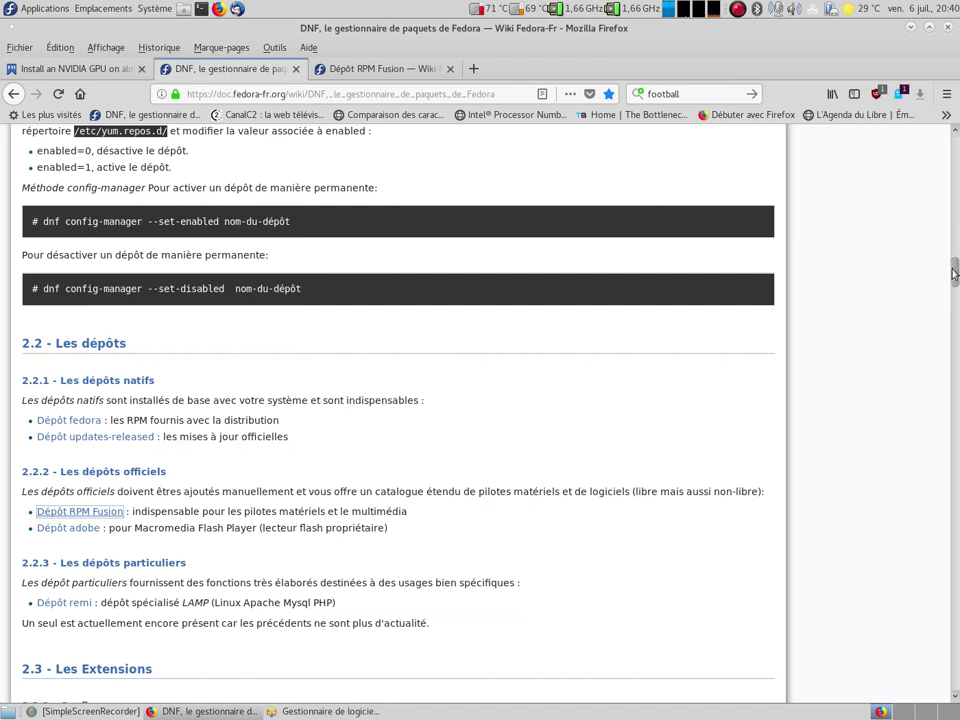
pyautogui.scroll(-2, 954, 272)
pyautogui.scroll(3, 950, 272)
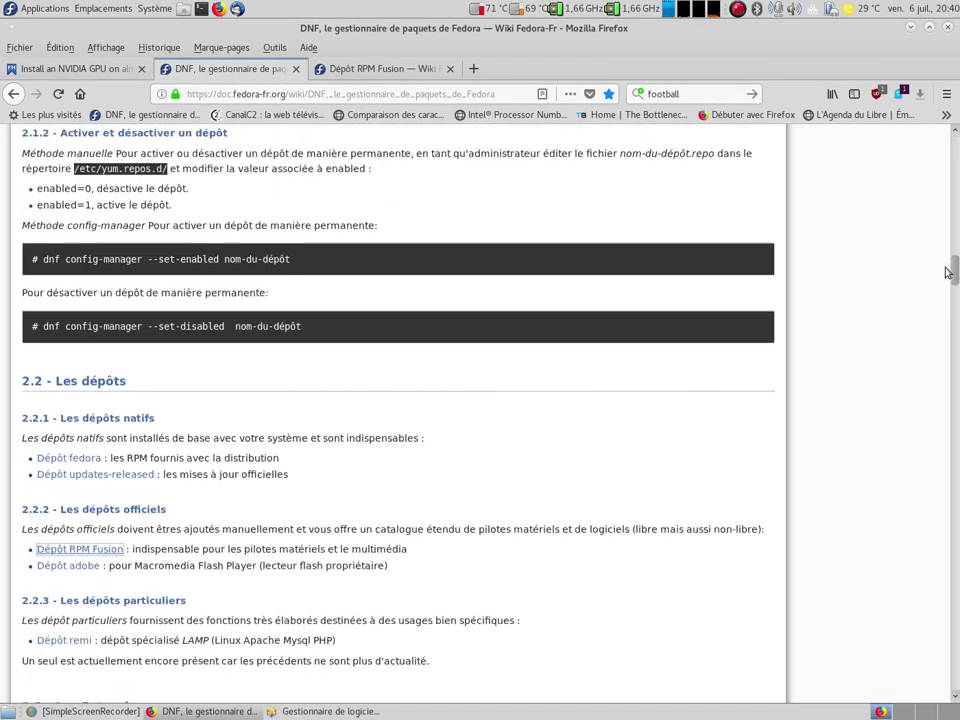
pyautogui.scroll(-5, 950, 274)
pyautogui.scroll(2, 943, 279)
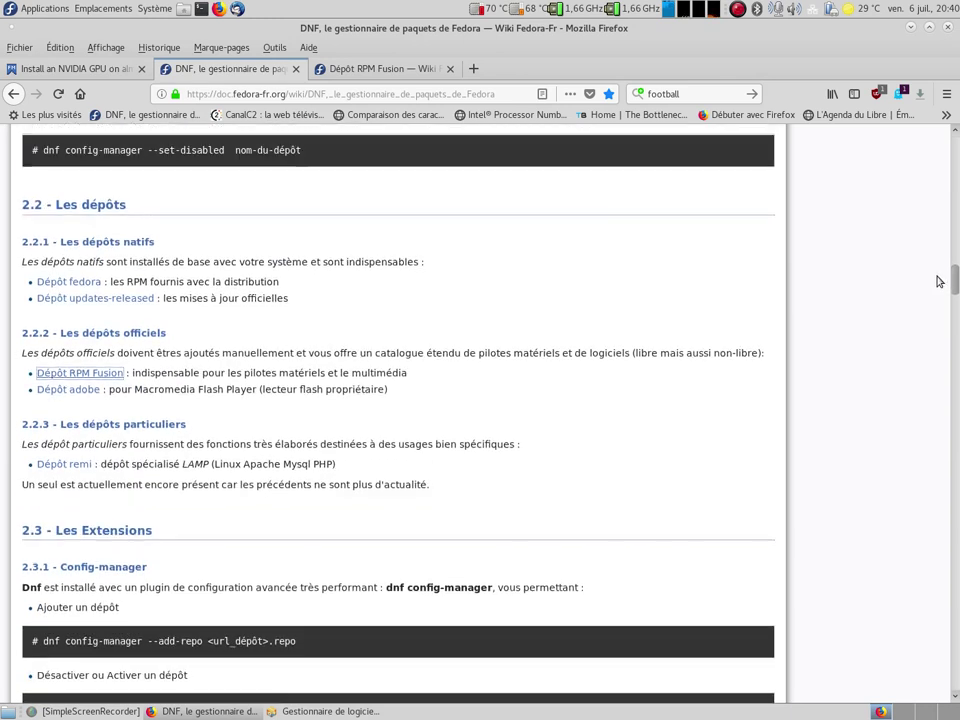
pyautogui.scroll(5, 935, 275)
pyautogui.scroll(-6, 930, 272)
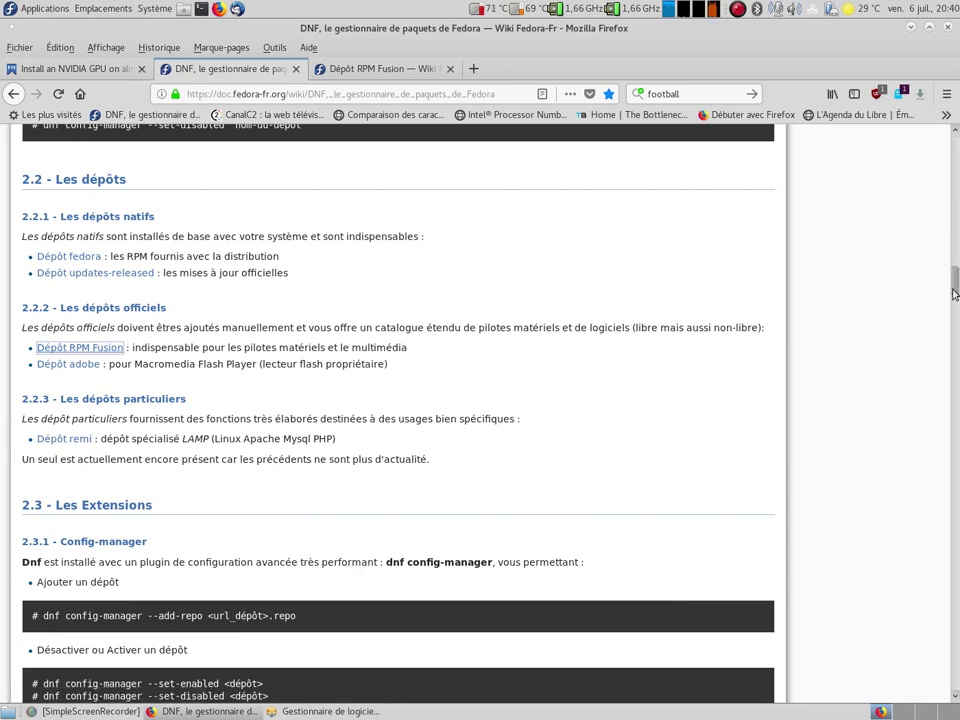
pyautogui.moveTo(955, 293); pyautogui.dragTo(941, 380)
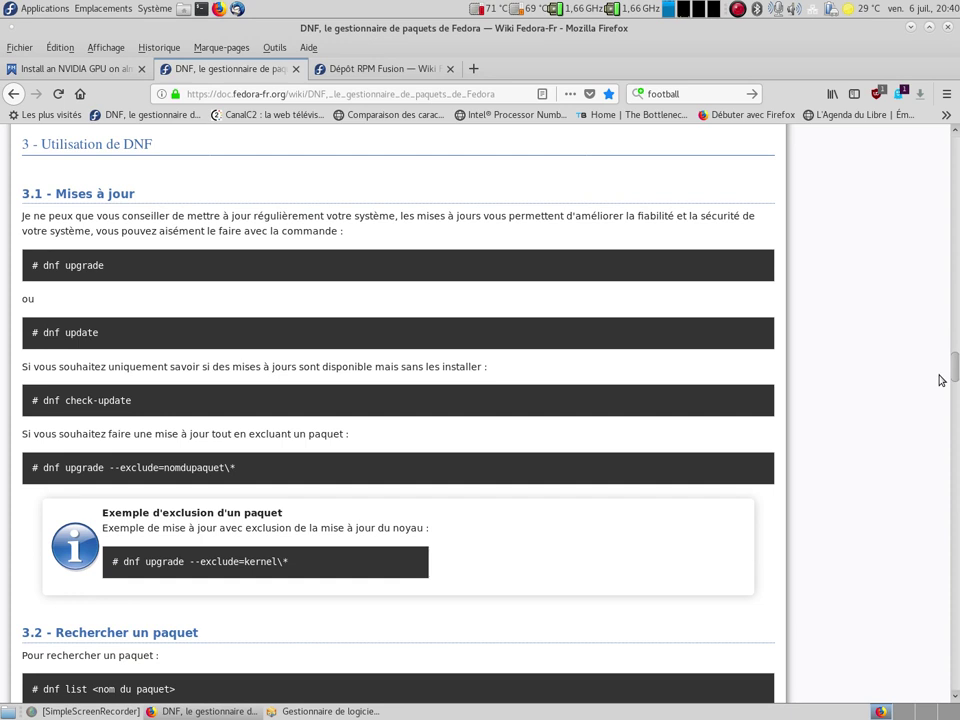
pyautogui.moveTo(954, 380); pyautogui.dragTo(692, 171)
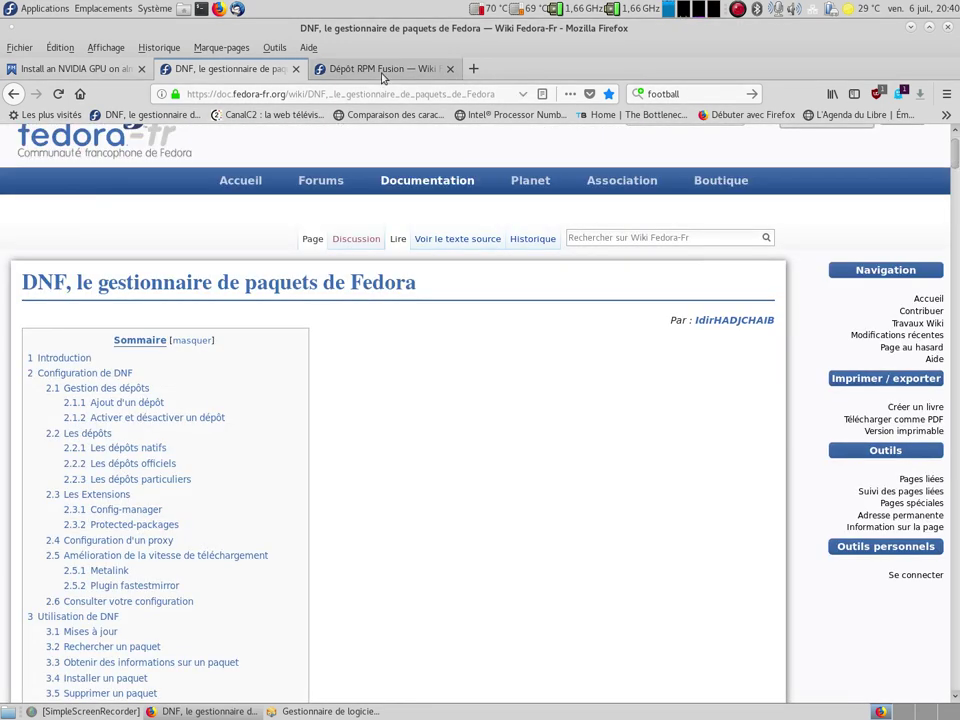
# Open the Dépôt RPM Fusion wiki page, highlight the free and non-free repository install commands, and return to the page's beginning.
pyautogui.click(380, 70)
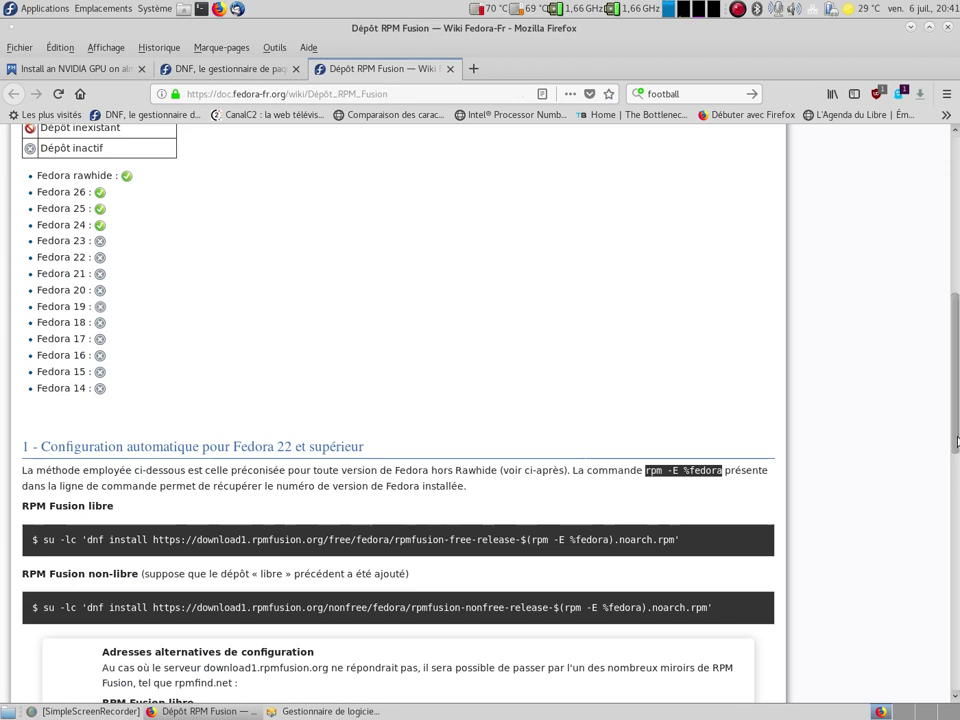
pyautogui.moveTo(955, 440); pyautogui.dragTo(866, 433)
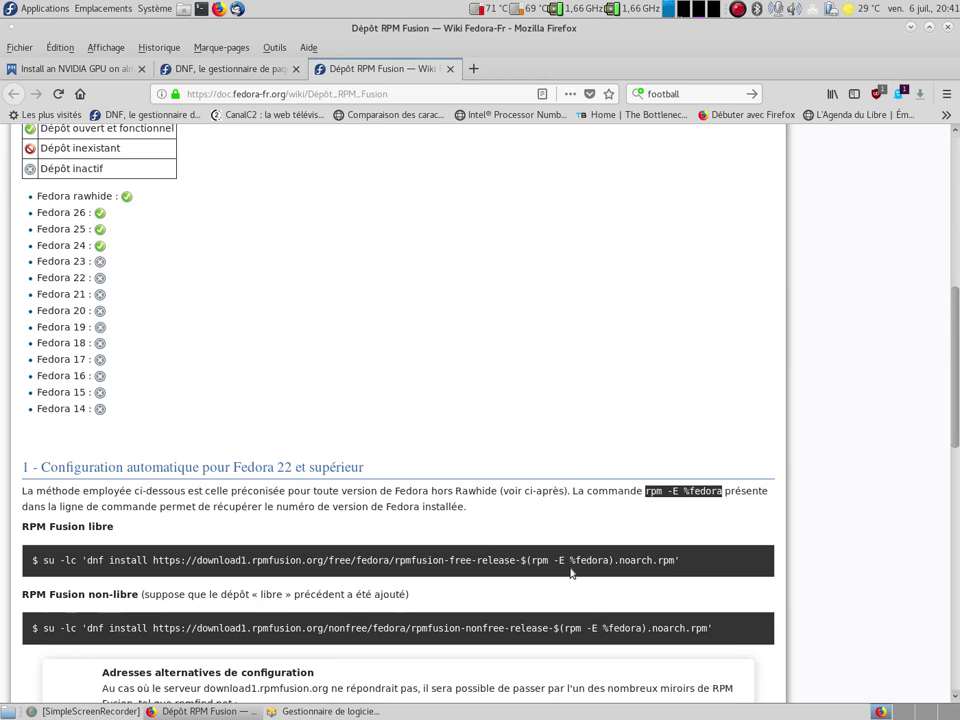
pyautogui.scroll(-3, 41, 420)
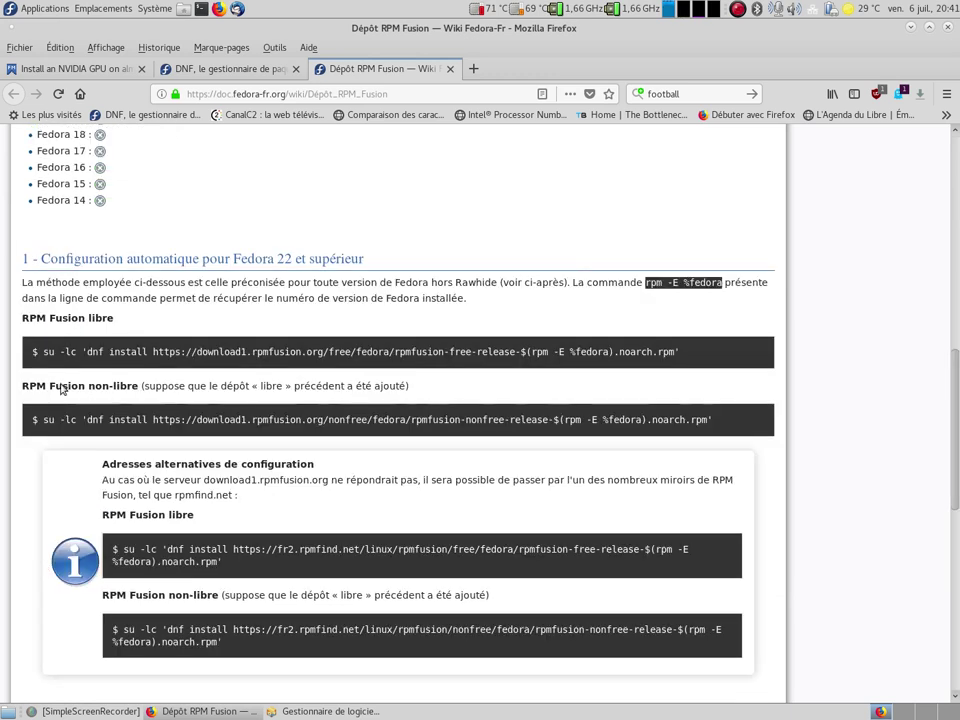
pyautogui.moveTo(44, 352); pyautogui.dragTo(685, 358)
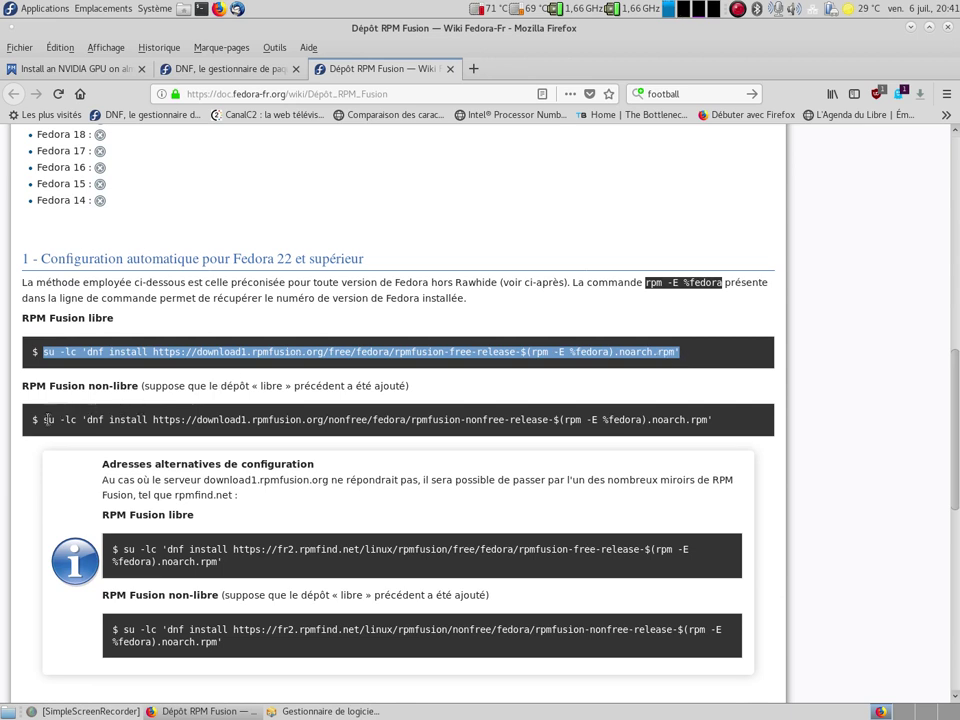
pyautogui.moveTo(45, 420); pyautogui.dragTo(816, 426)
pyautogui.click(840, 423)
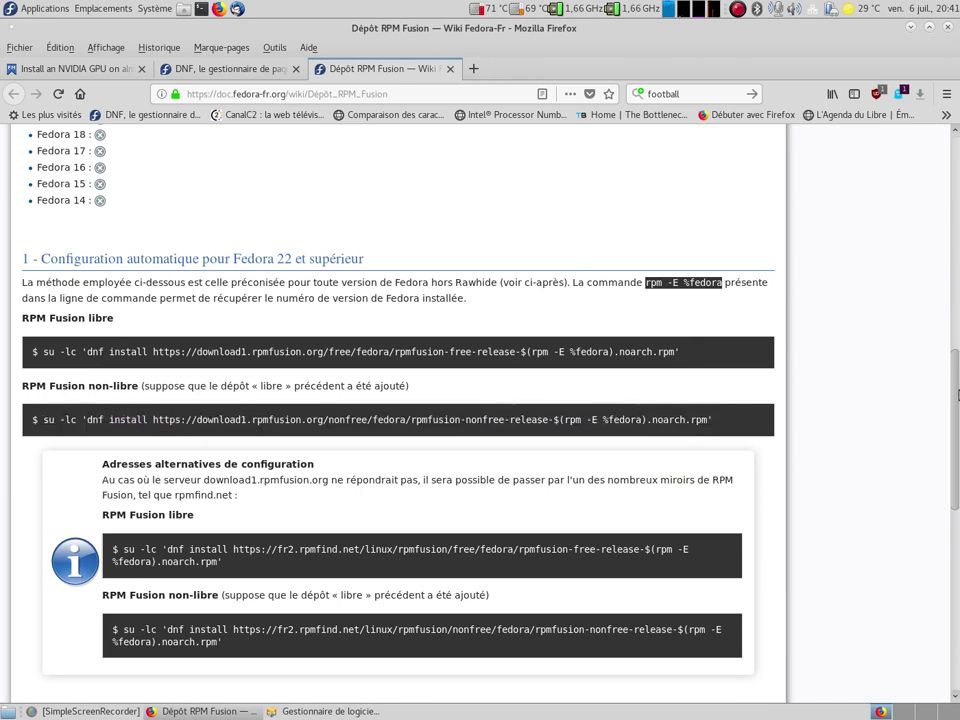
pyautogui.moveTo(956, 395); pyautogui.dragTo(956, 173)
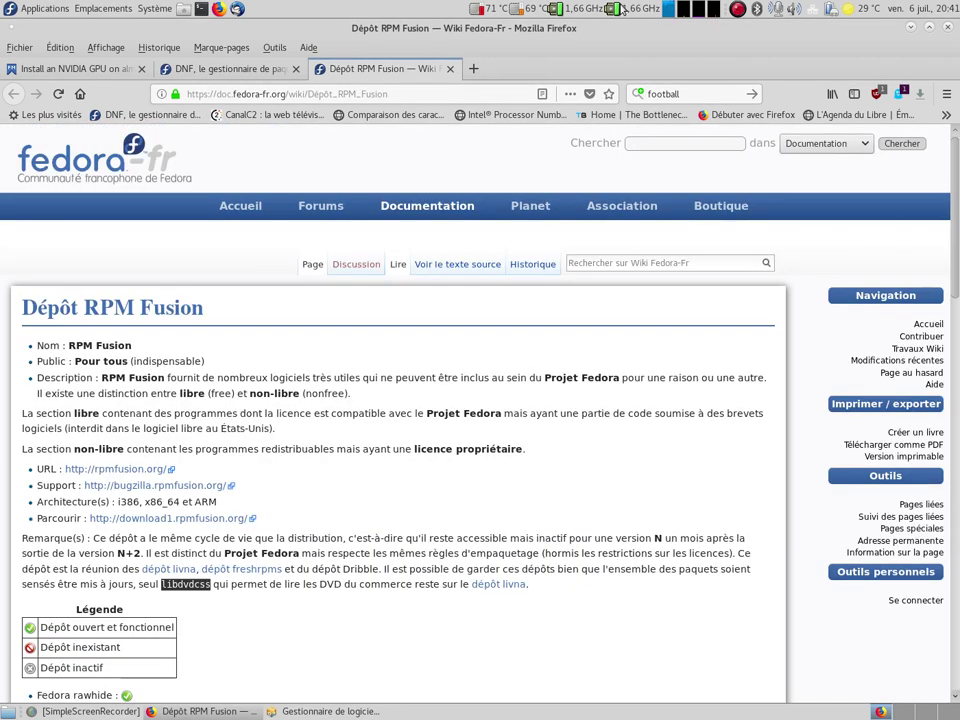
# Minimize Firefox and open the repository manager in dnfdragora.
pyautogui.click(909, 30)
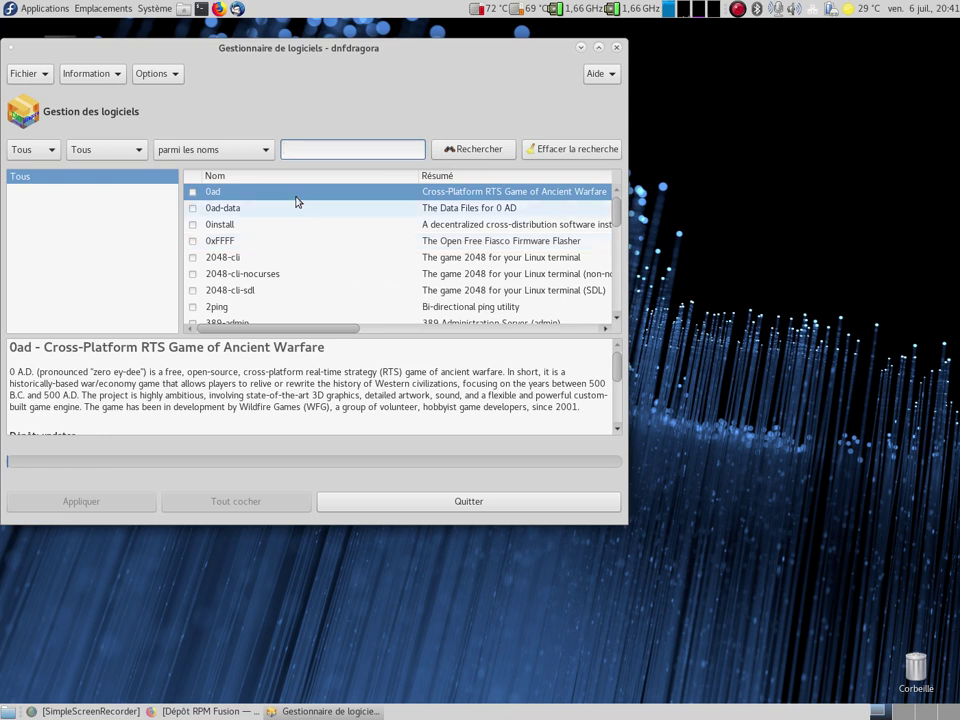
pyautogui.click(35, 75)
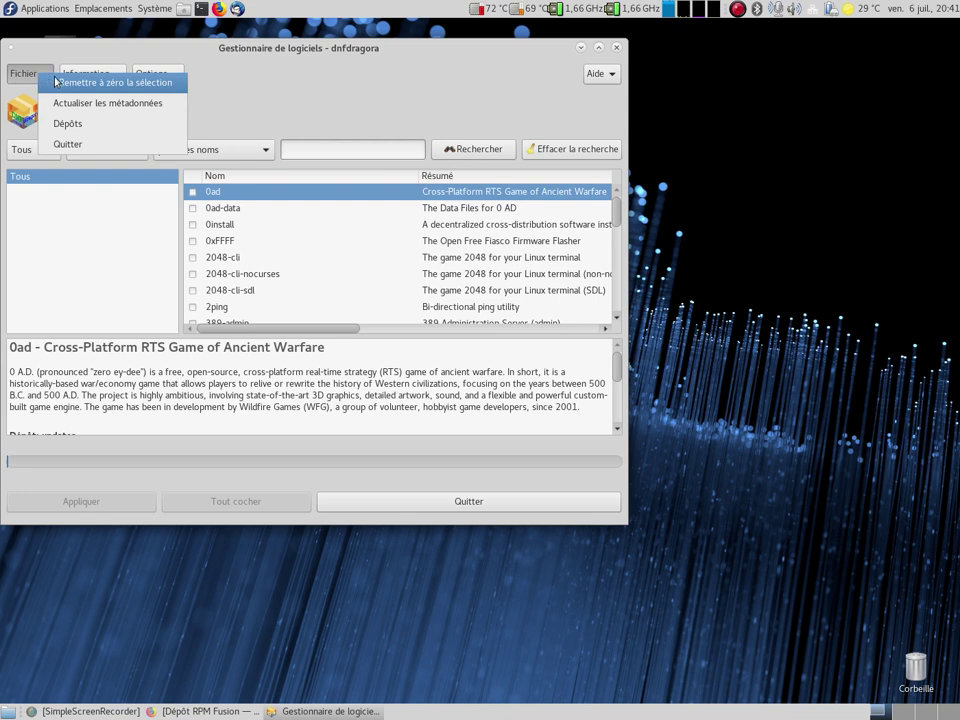
pyautogui.click(76, 131)
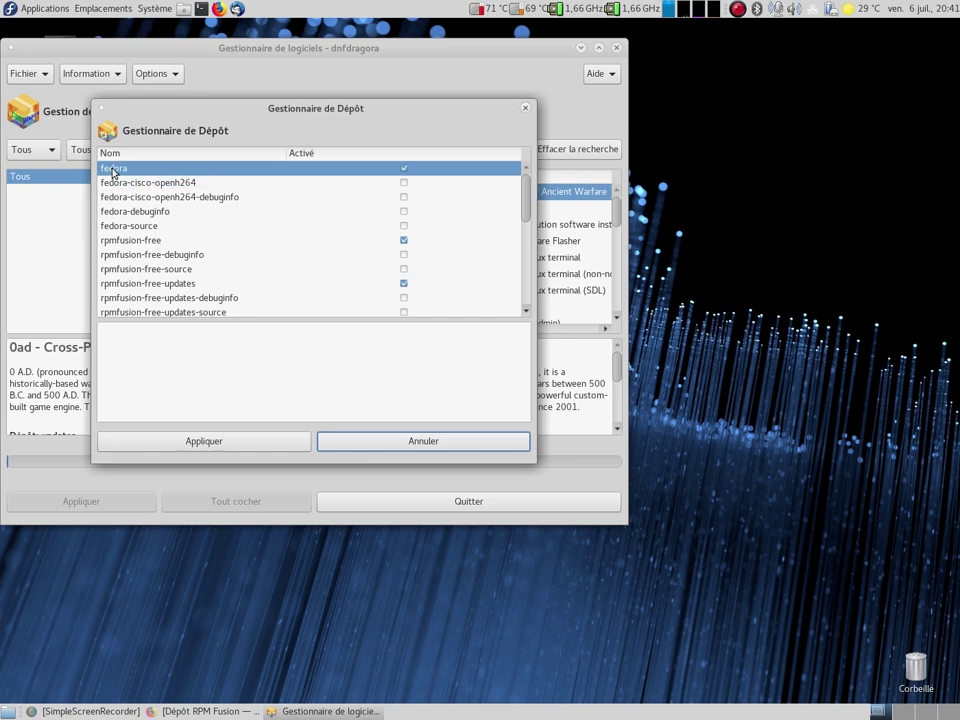
# Review the rpmfusion-free, rpmfusion-nonfree and updates repositories, including both RPM Fusion updates entries, and close the repository manager without applying changes.
pyautogui.click(124, 244)
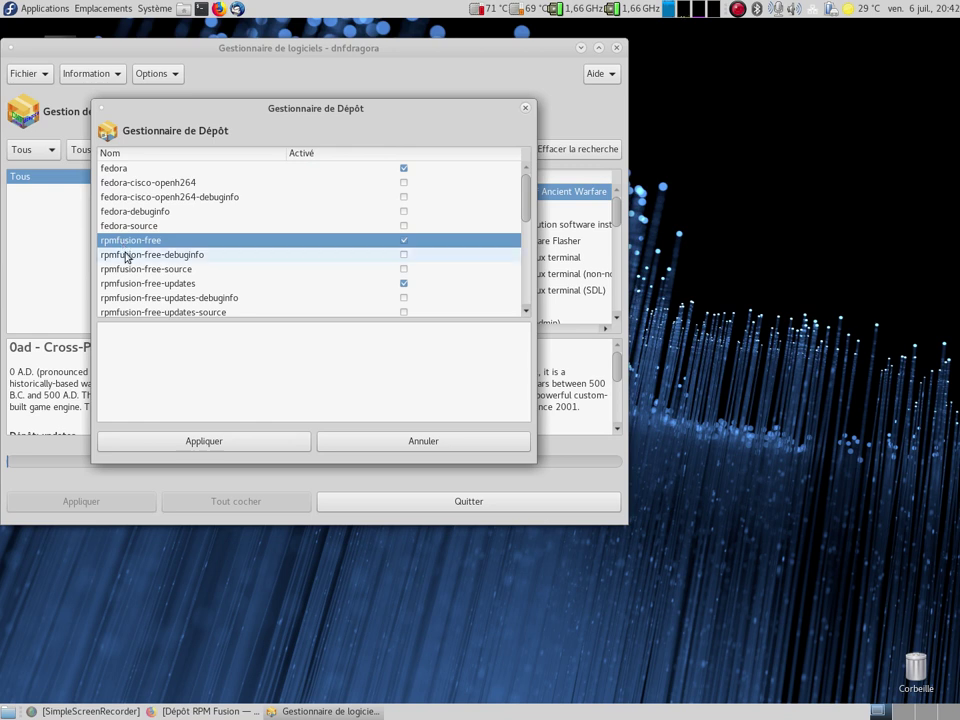
pyautogui.click(134, 285)
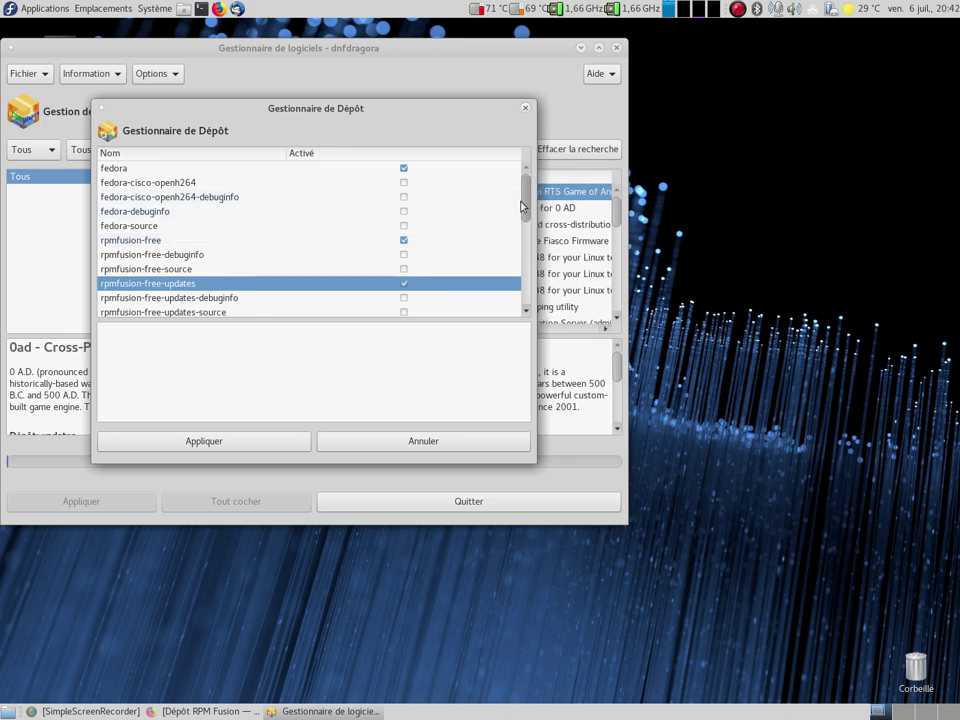
pyautogui.moveTo(524, 206); pyautogui.dragTo(521, 249)
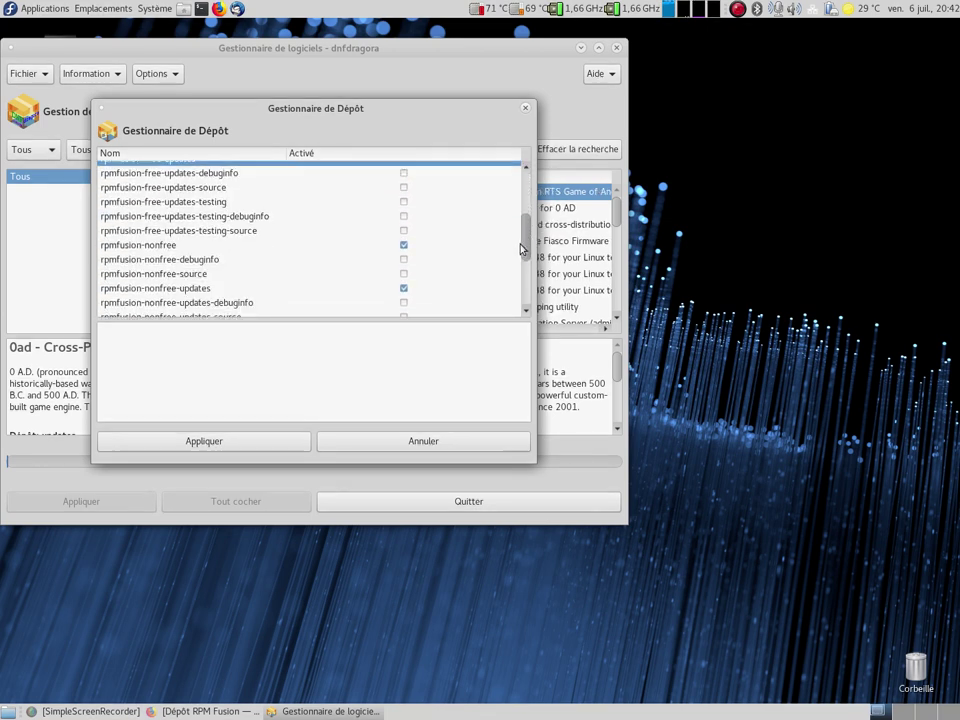
pyautogui.click(129, 247)
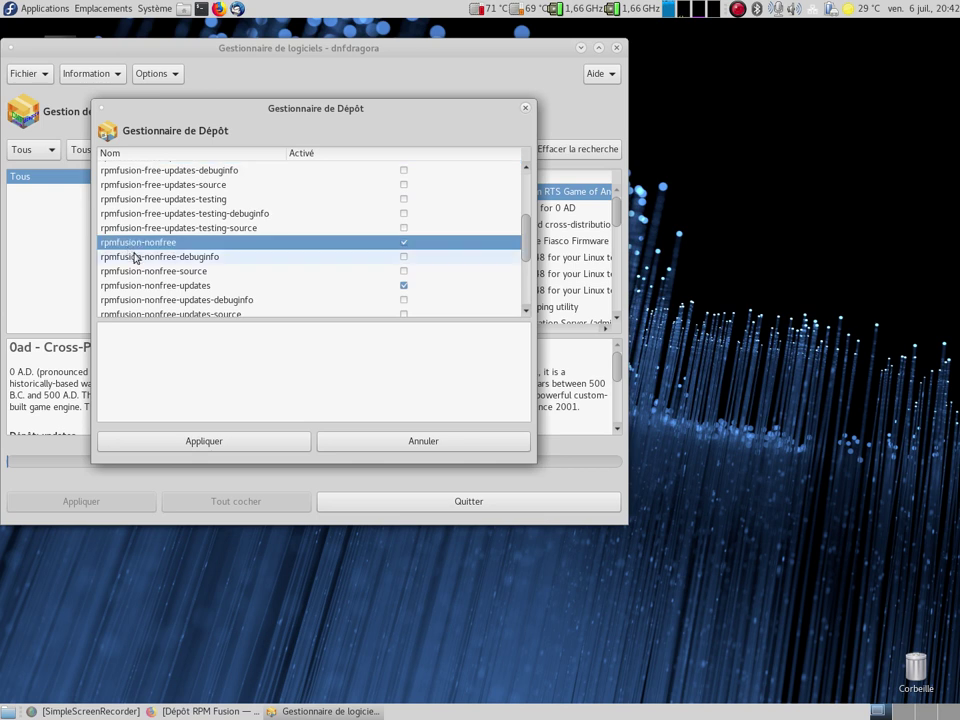
pyautogui.click(144, 288)
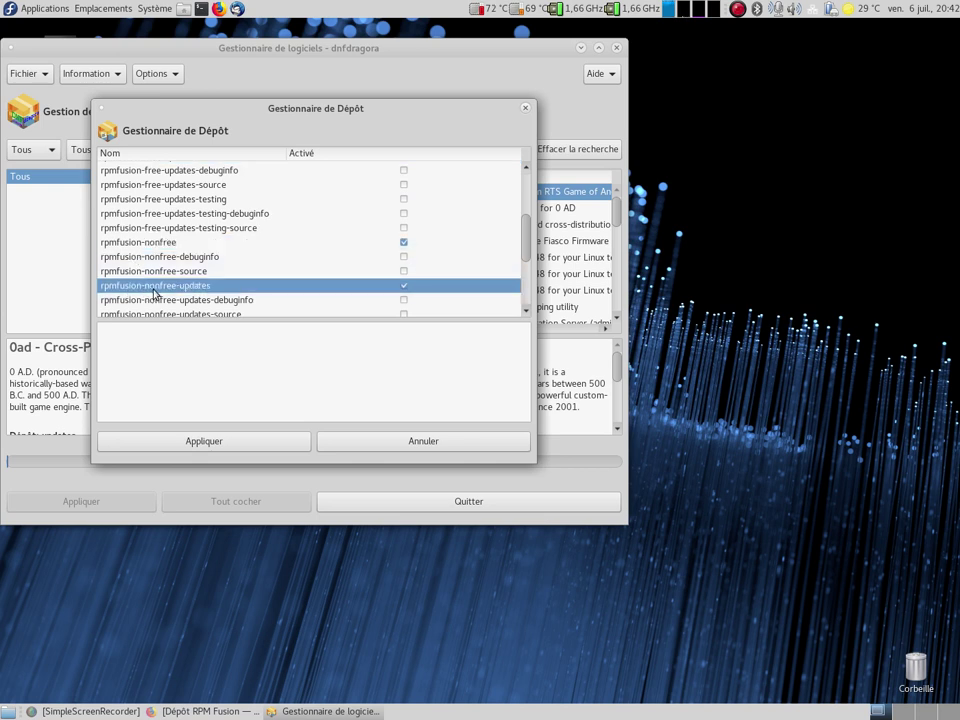
pyautogui.moveTo(530, 247); pyautogui.dragTo(521, 289)
pyautogui.click(392, 253)
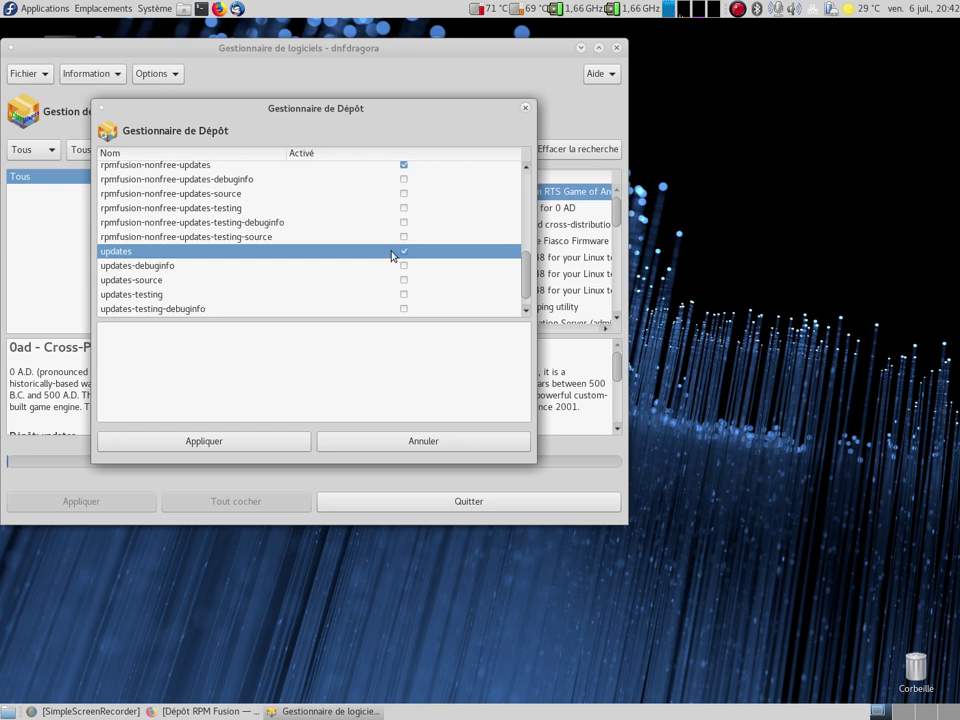
pyautogui.scroll(-1, 524, 288)
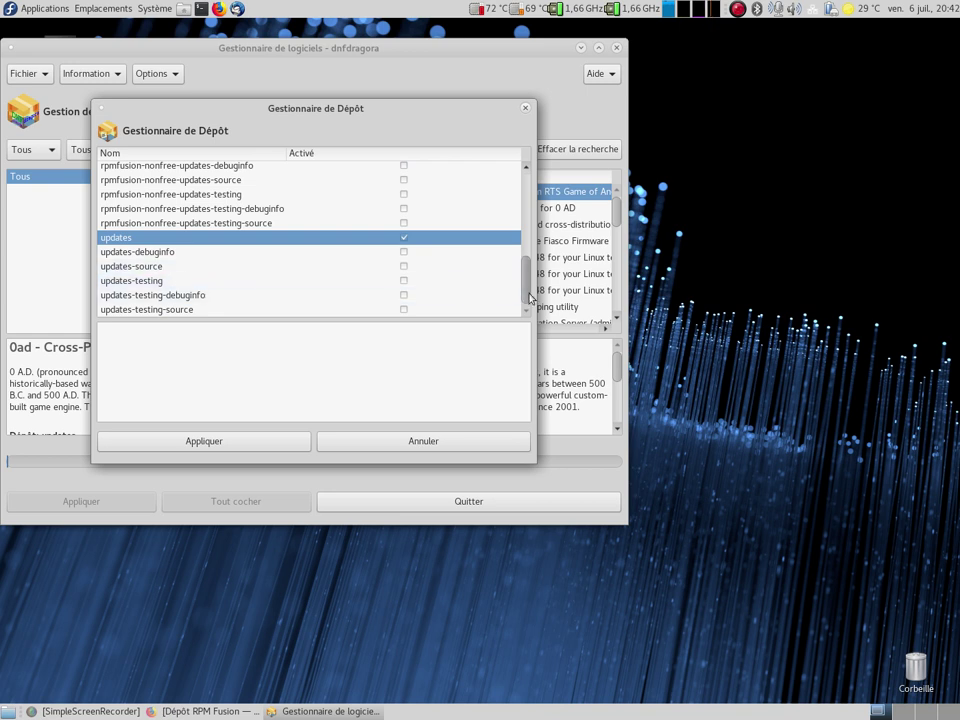
pyautogui.moveTo(527, 284); pyautogui.dragTo(508, 124)
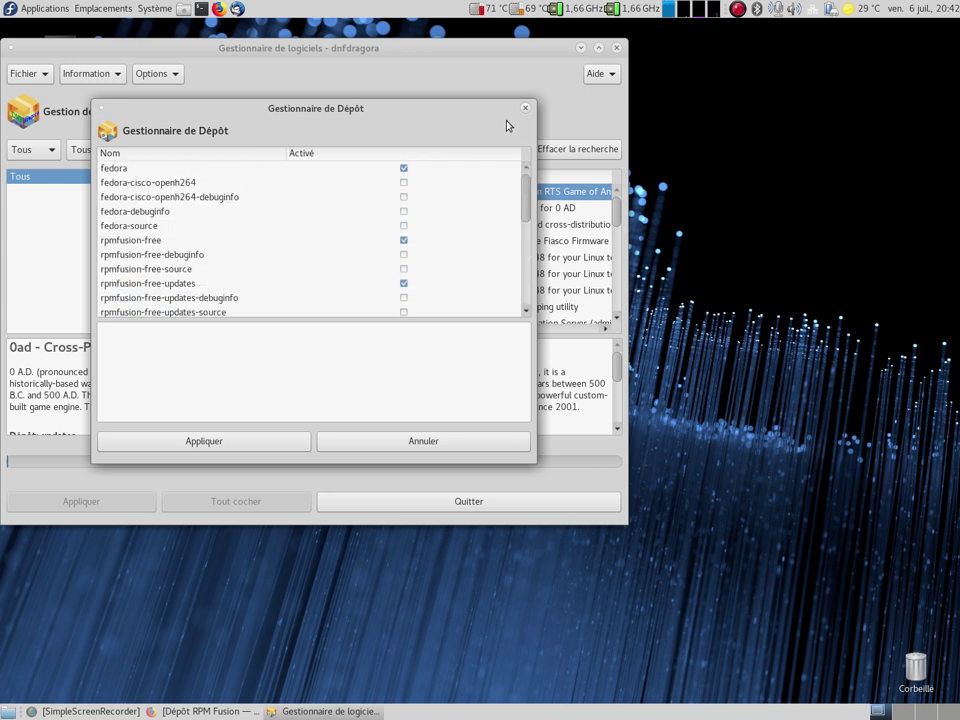
pyautogui.click(524, 107)
# Open dnfdragora's package history, move its window clear of the main one, and show the packages of the 25 April 2018 08:40:53 transaction.
pyautogui.click(97, 78)
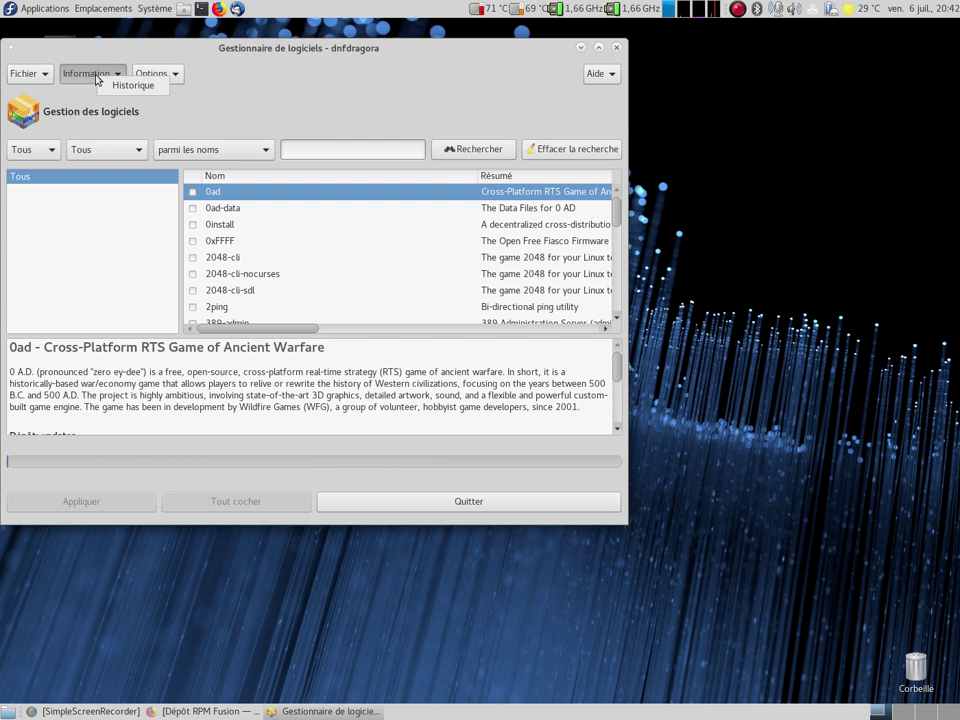
pyautogui.click(133, 87)
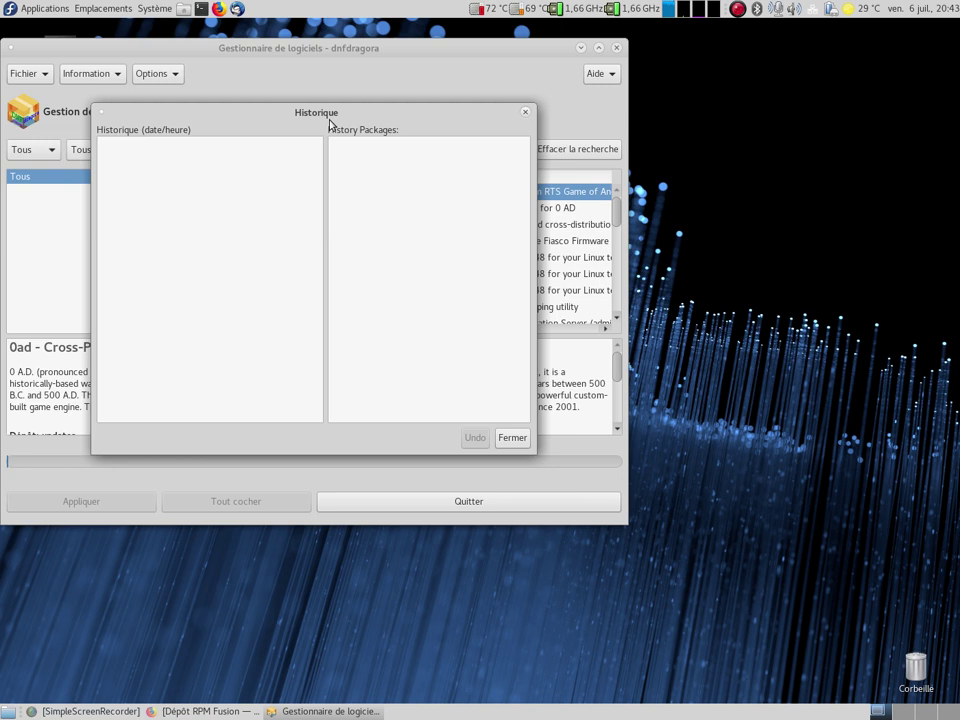
pyautogui.moveTo(205, 107); pyautogui.dragTo(373, 205)
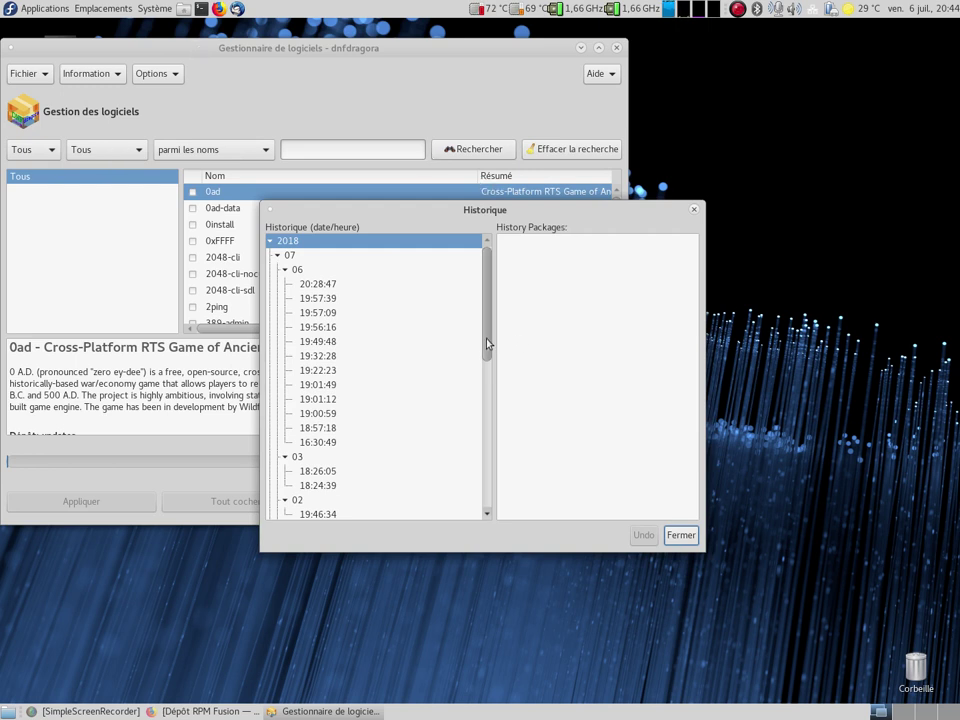
pyautogui.moveTo(487, 340); pyautogui.dragTo(488, 495)
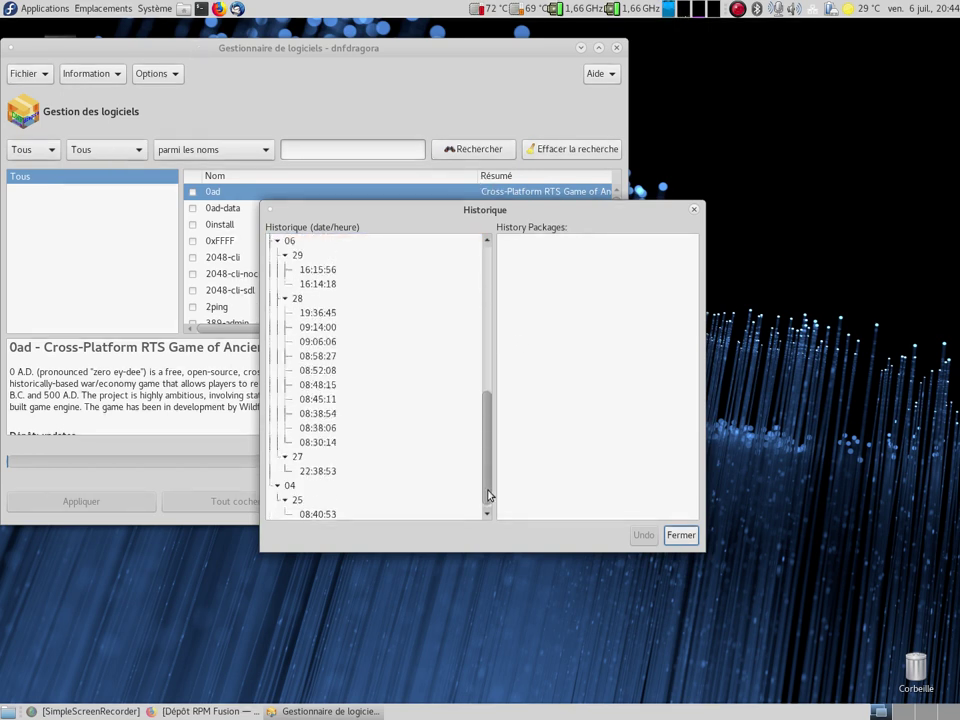
pyautogui.click(315, 513)
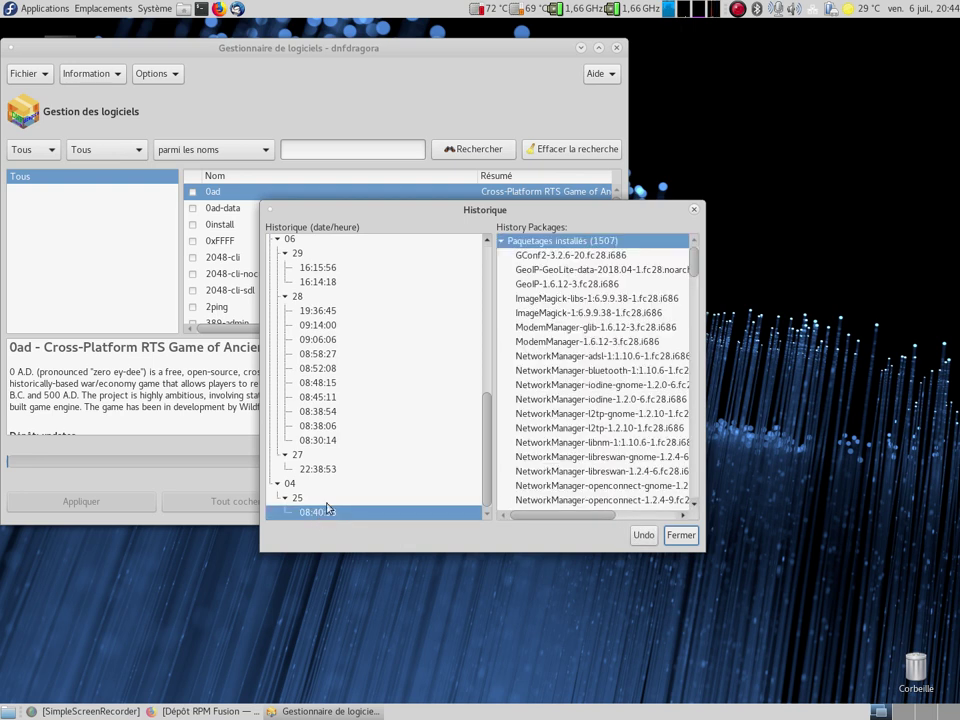
# Show the packages of the 29 June 2018 16:15:56 transaction, return to the start of the history list, and close the history.
pyautogui.moveTo(486, 455); pyautogui.dragTo(482, 443)
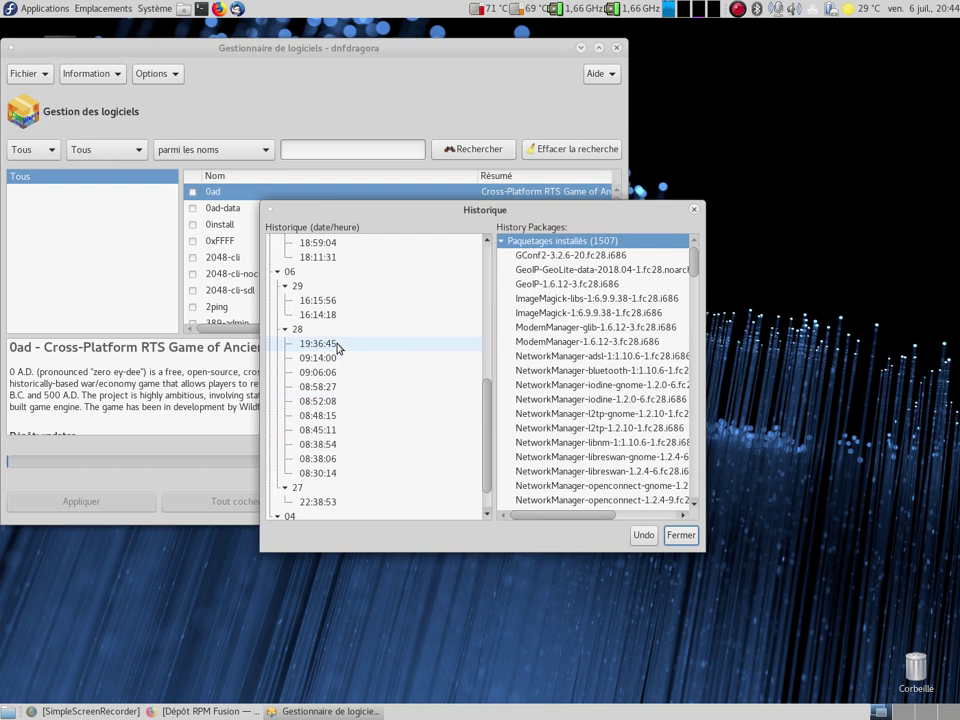
pyautogui.click(320, 301)
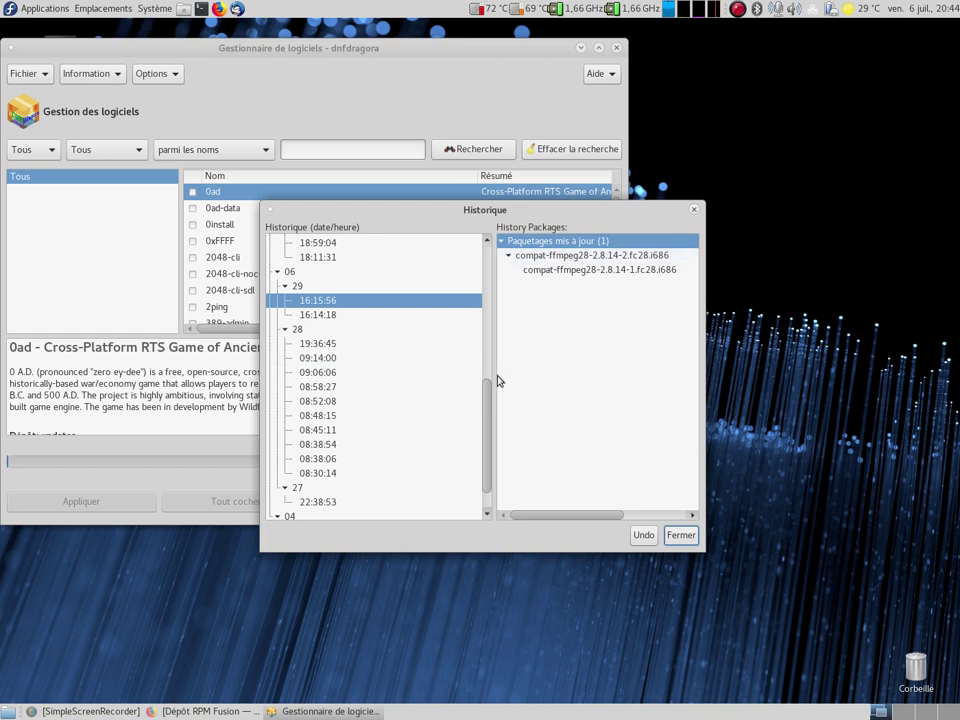
pyautogui.moveTo(488, 385); pyautogui.dragTo(474, 259)
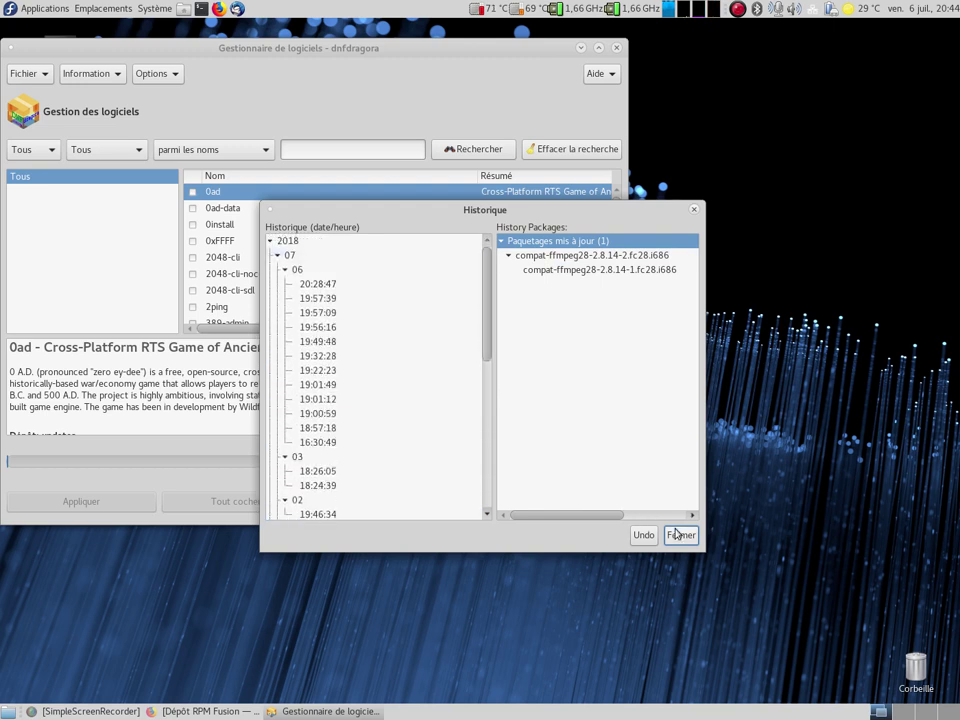
pyautogui.click(678, 535)
# Open dnfdragora's user preferences to view the layout and system options, and cancel without changes.
pyautogui.click(145, 75)
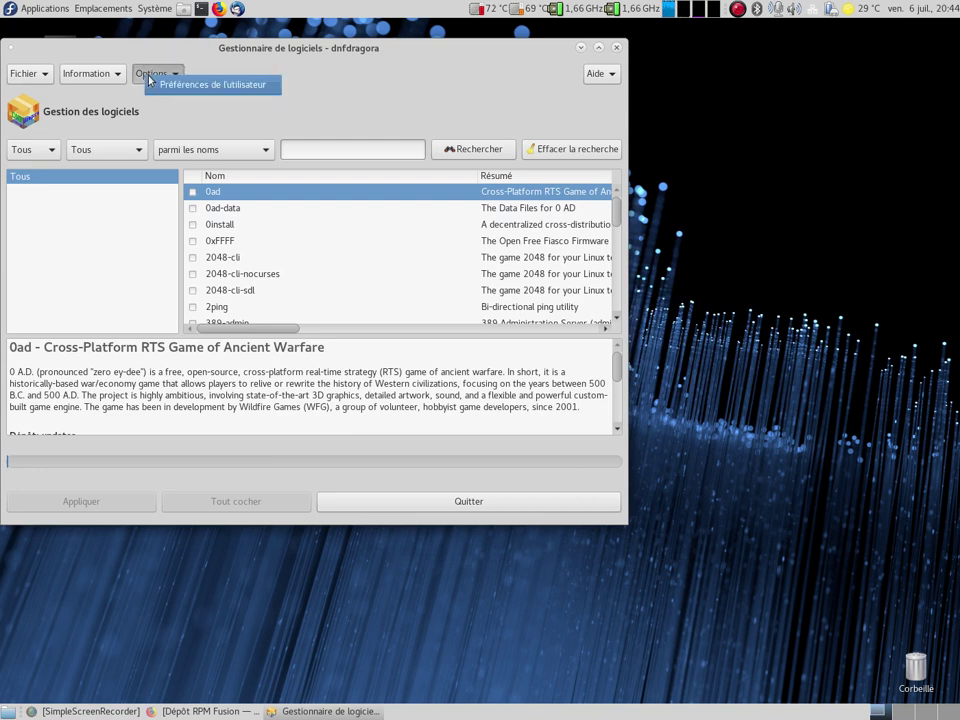
pyautogui.click(150, 82)
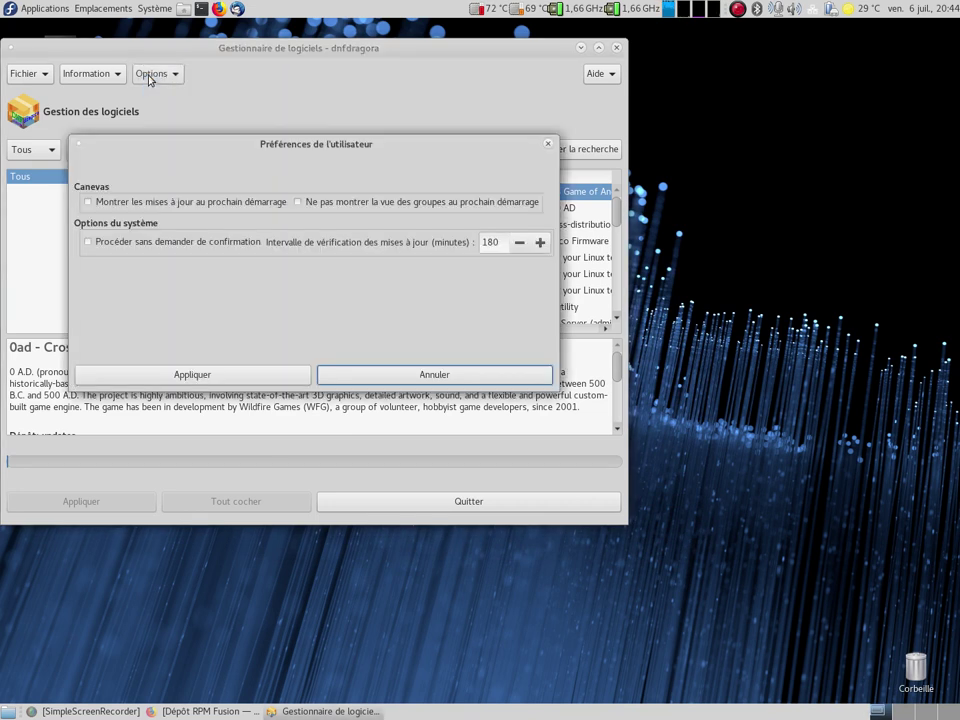
pyautogui.click(446, 371)
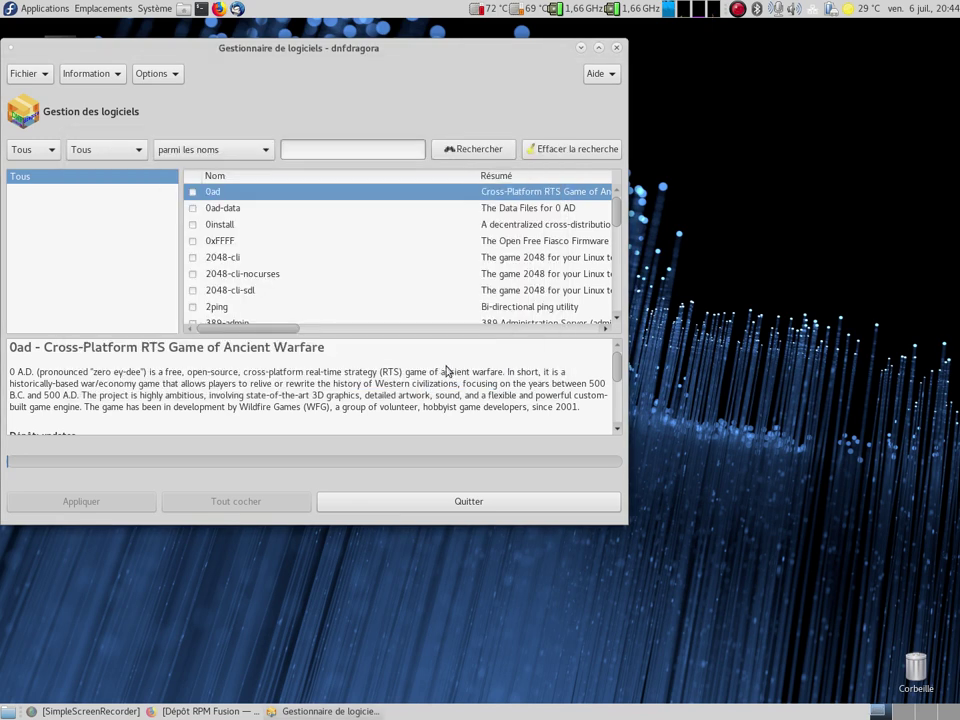
# View the choices of the package group filter and the installation status filter, leaving both set to Tous.
pyautogui.click(50, 152)
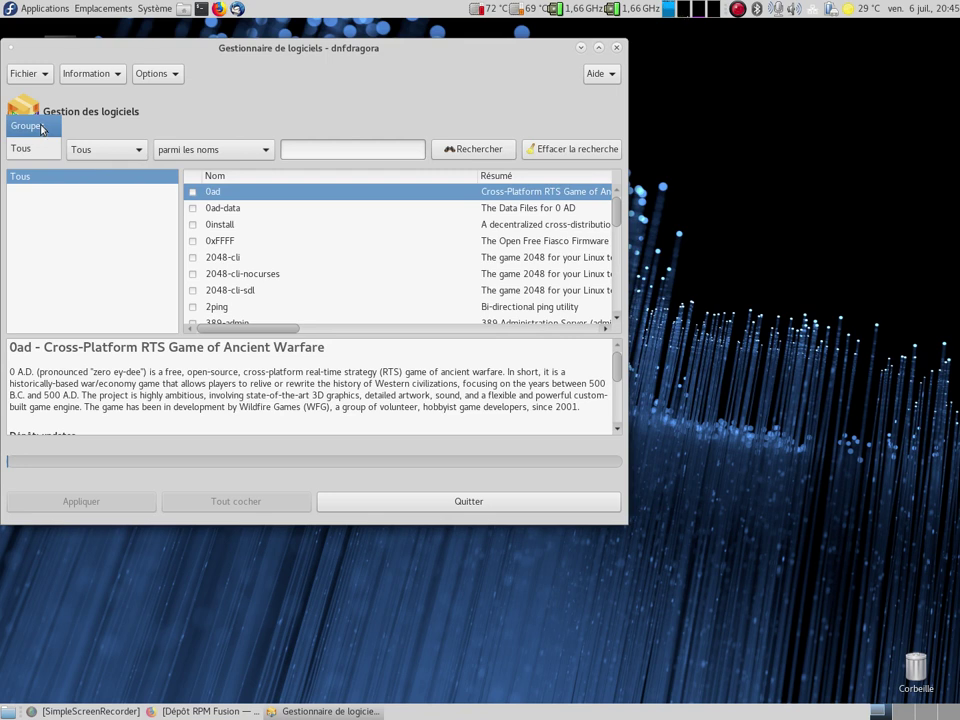
pyautogui.click(92, 124)
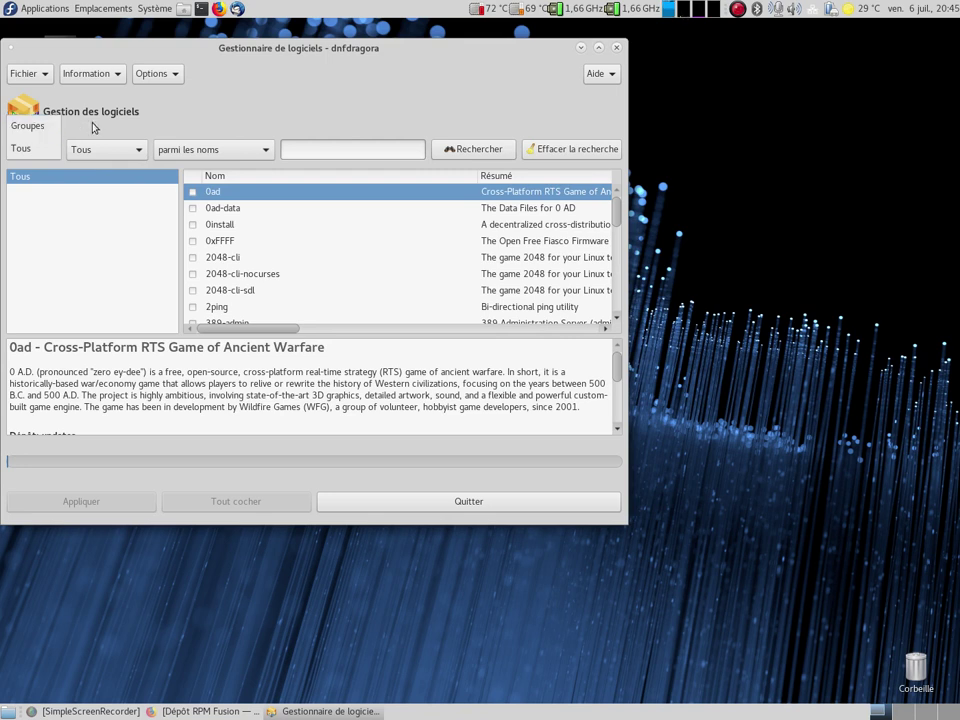
pyautogui.click(144, 156)
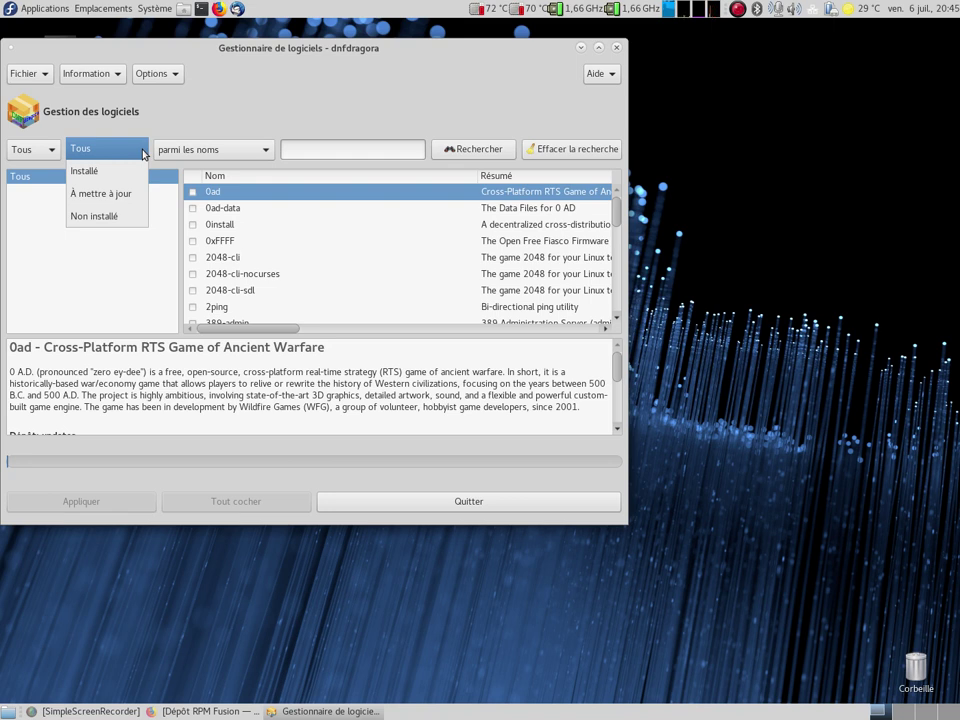
pyautogui.click(189, 133)
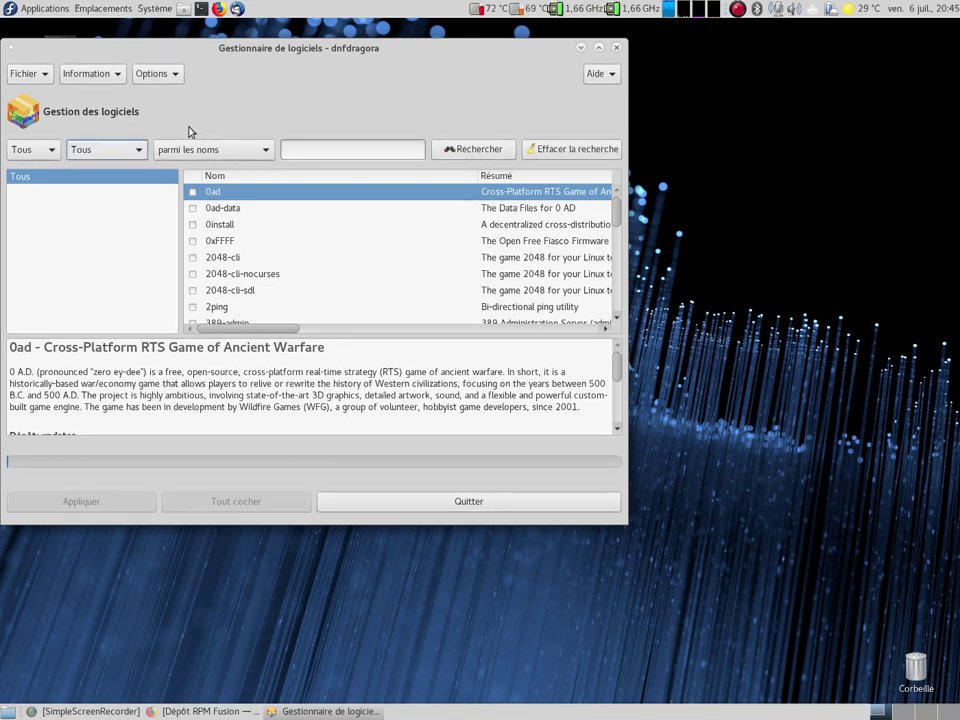
# Search package names for vlc, and unmark and re-mark the installed vlc package.
pyautogui.click(300, 152)
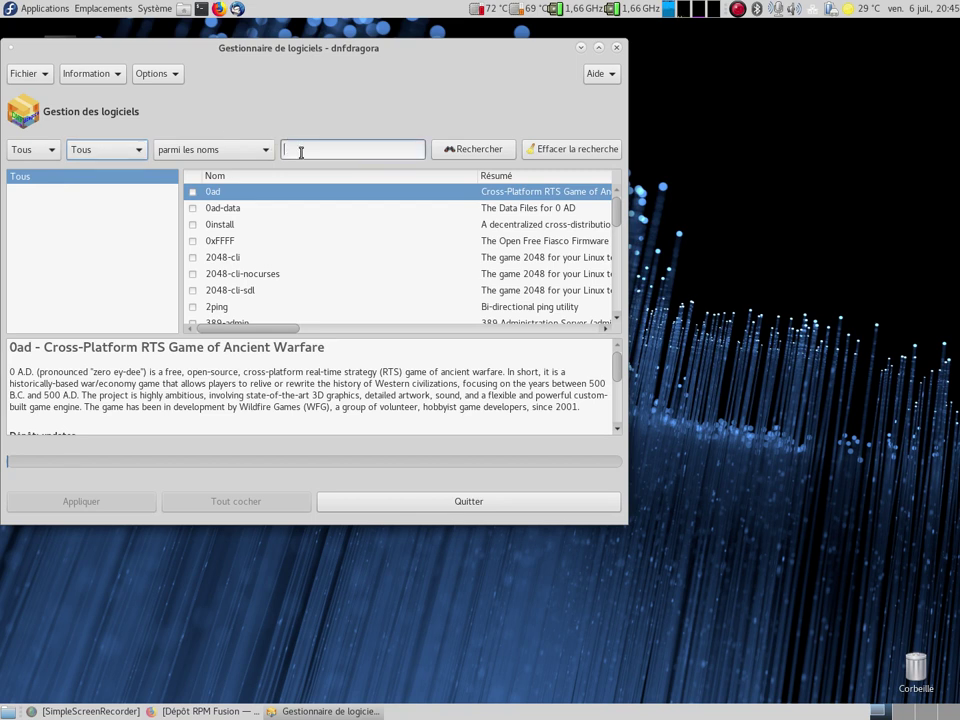
pyautogui.write('vlc')
pyautogui.click(460, 149)
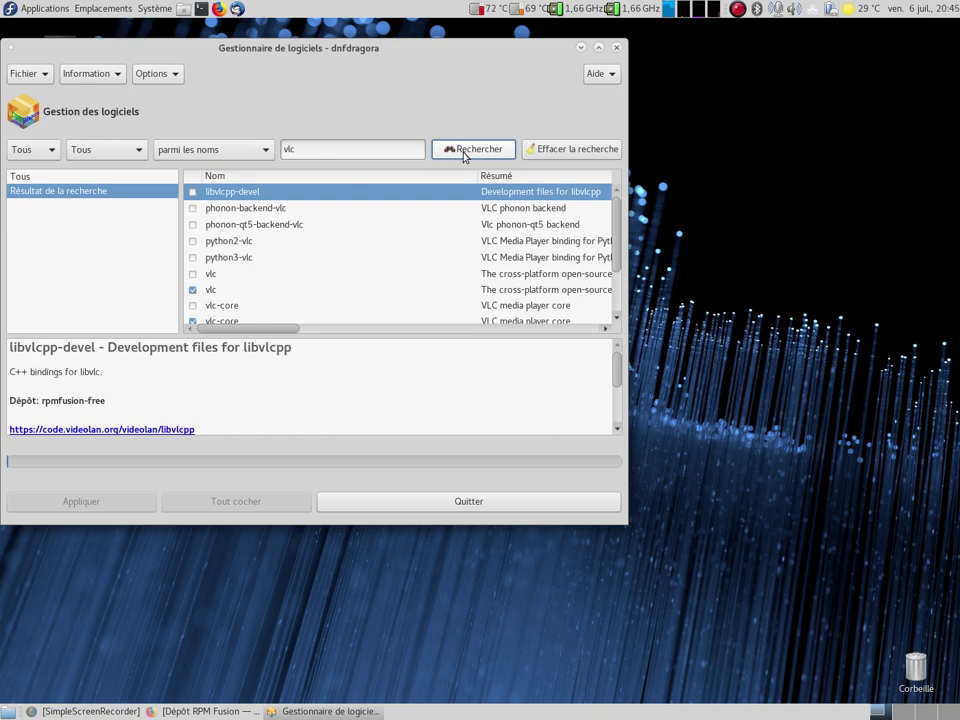
pyautogui.click(194, 290)
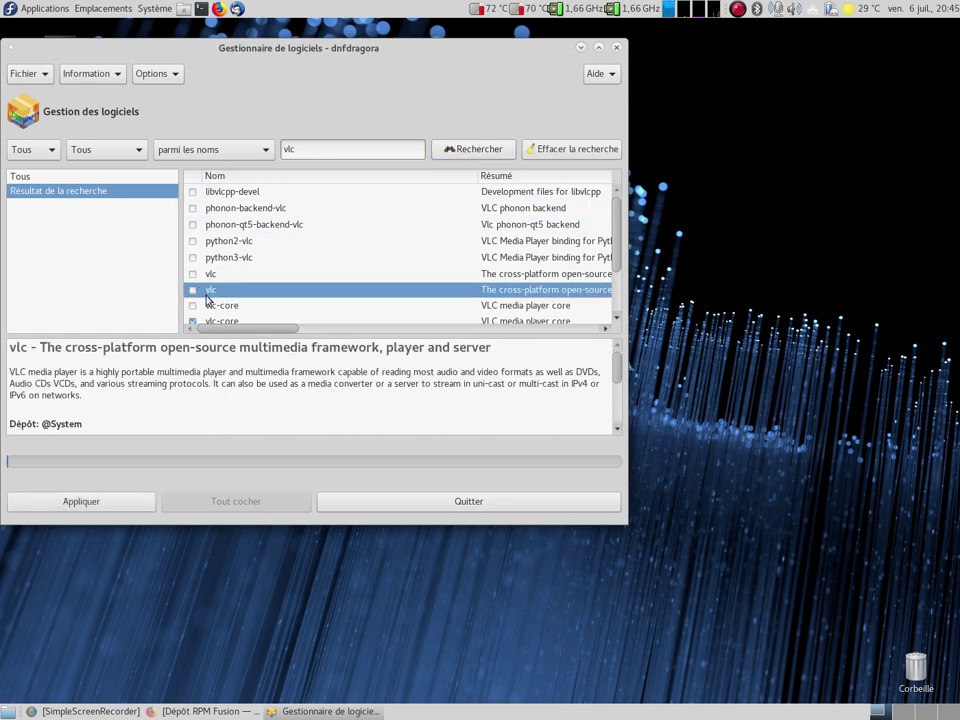
pyautogui.click(193, 290)
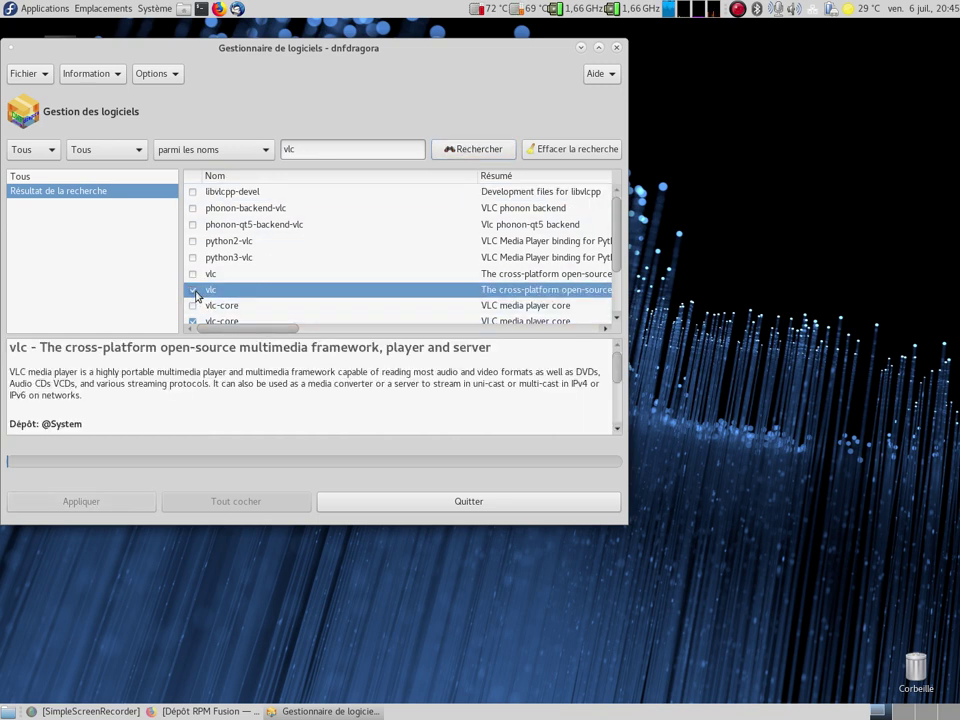
# Review the version column of the vlc search results and close dnfdragora.
pyautogui.moveTo(260, 330); pyautogui.dragTo(263, 331)
pyautogui.moveTo(291, 335); pyautogui.dragTo(257, 334)
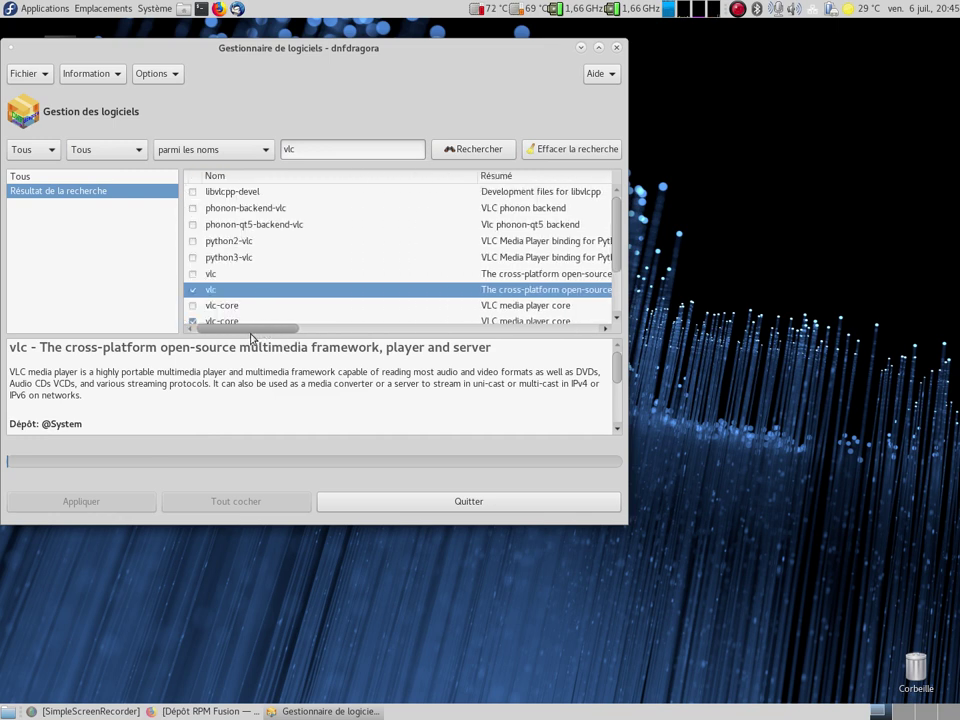
pyautogui.moveTo(259, 336); pyautogui.dragTo(450, 328)
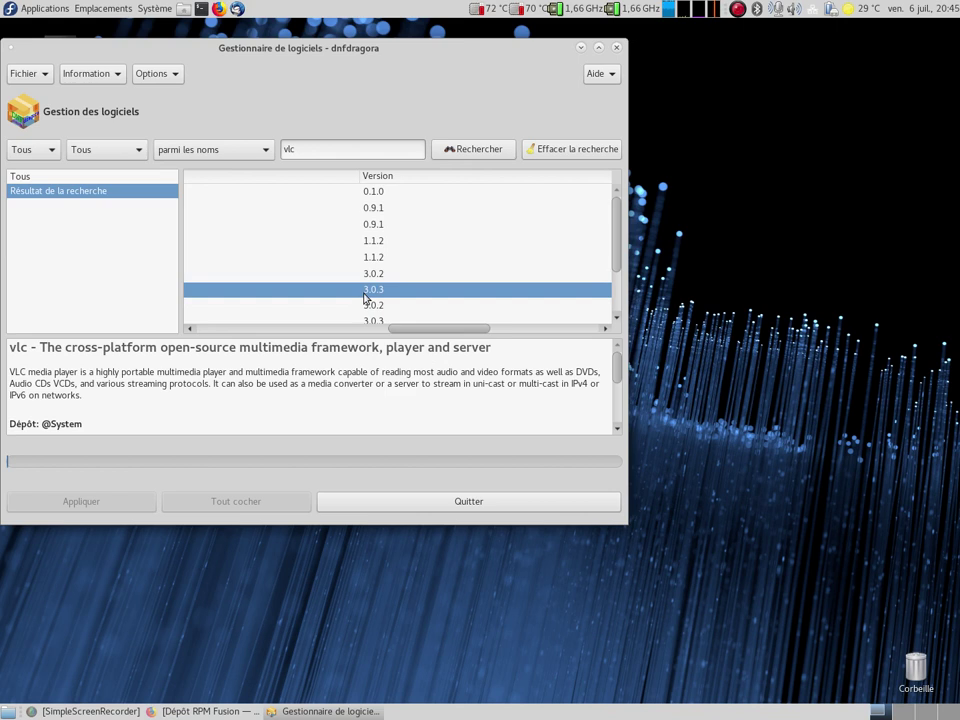
pyautogui.moveTo(429, 329); pyautogui.dragTo(122, 212)
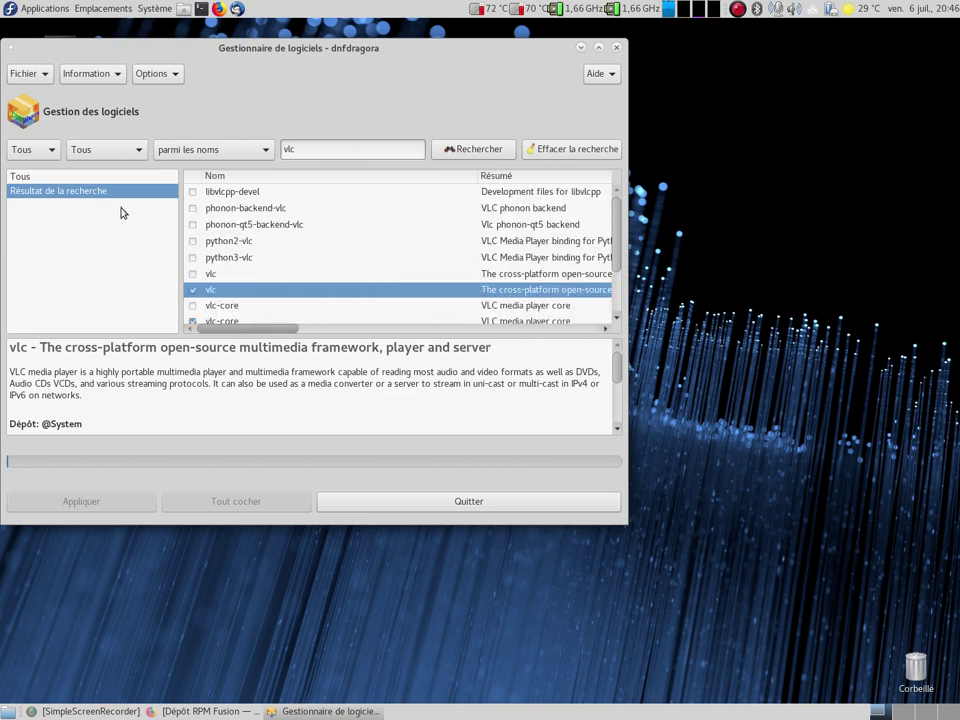
pyautogui.click(619, 50)
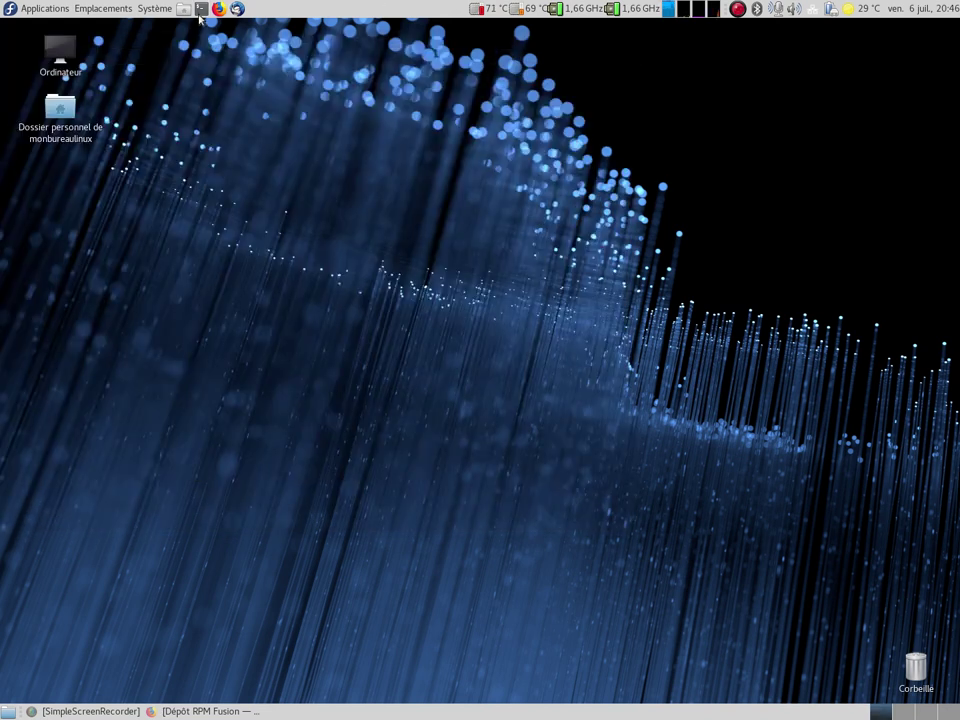
# Open a terminal and try to switch to the root account with su, submitting the root password.
pyautogui.click(201, 9)
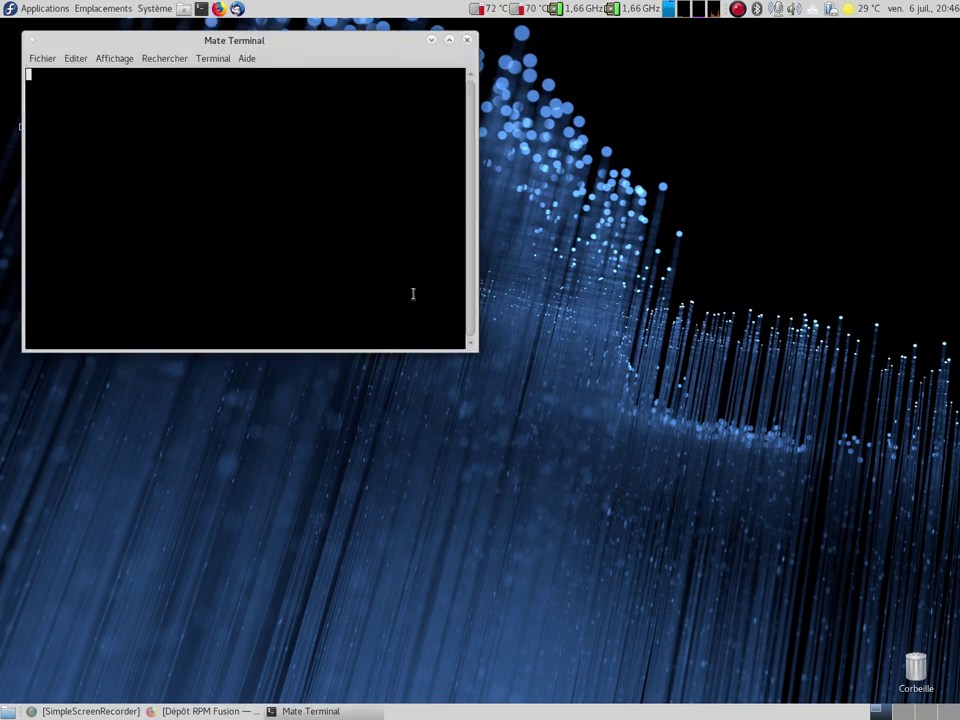
pyautogui.write('su')
pyautogui.press('Return')
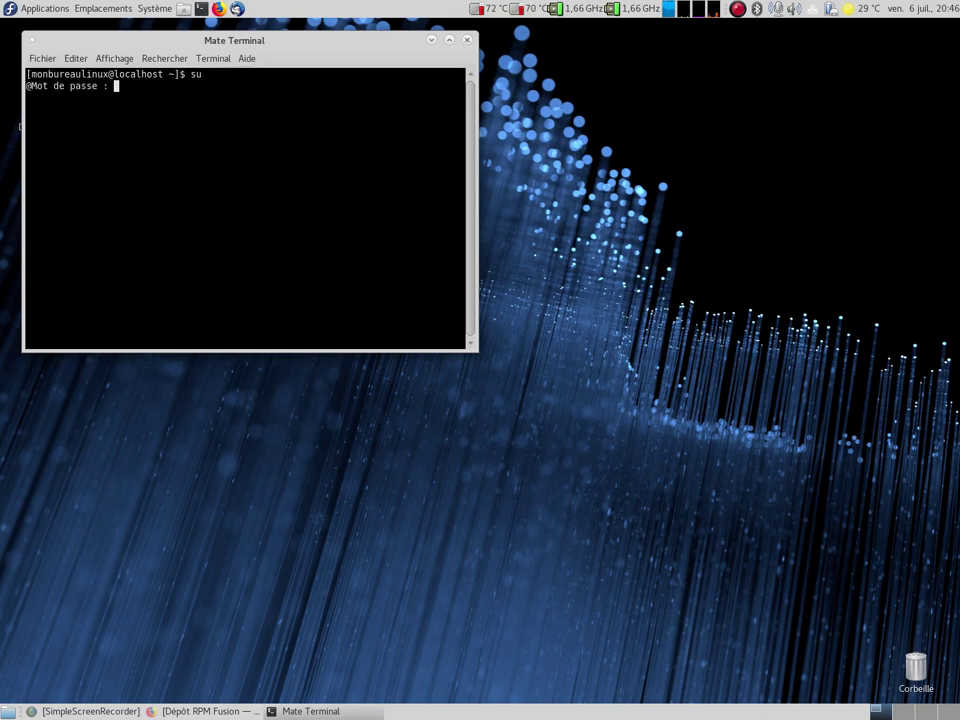
pyautogui.press('Return')
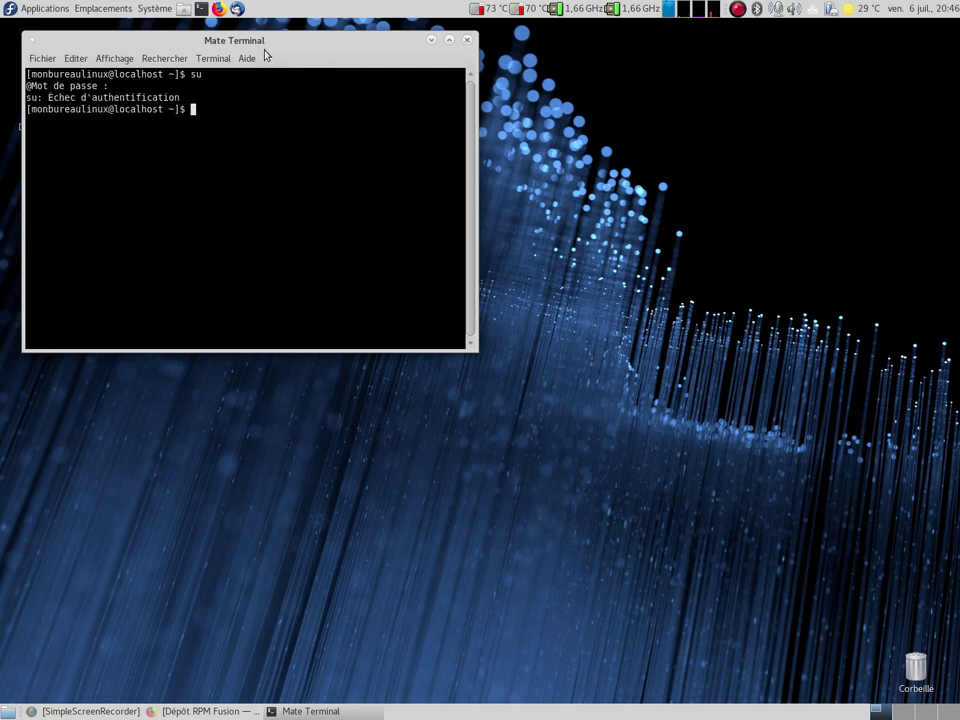
# Switch to the root account with su, entering the root password, and run dnf search vlc.
pyautogui.write('su')
pyautogui.press('Return')
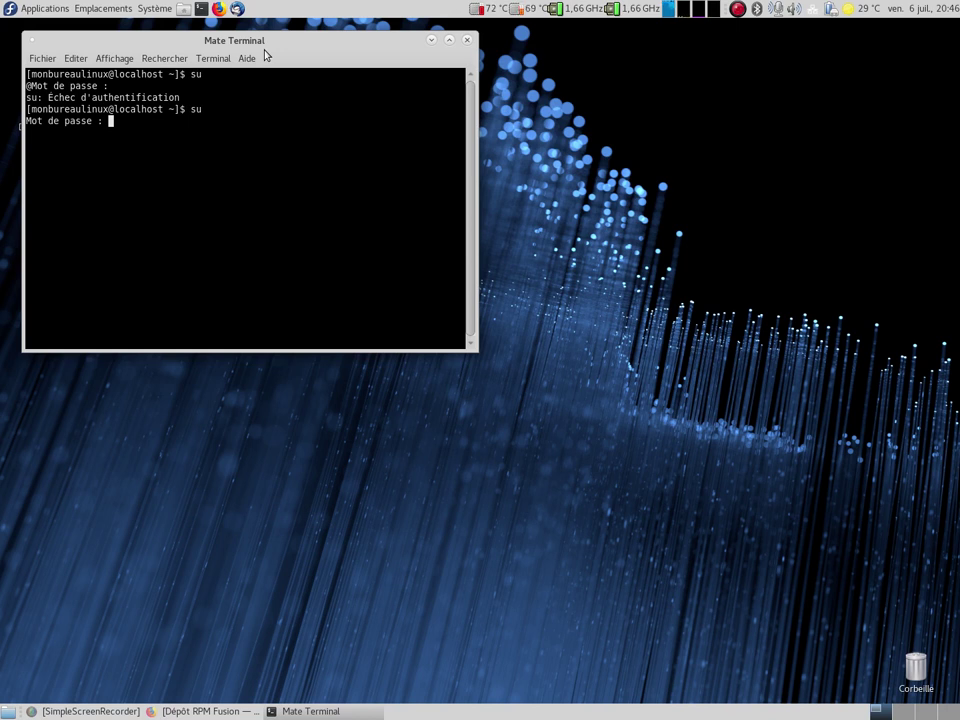
pyautogui.press('Return')
pyautogui.write('dnf search vlc')
pyautogui.press('Return')
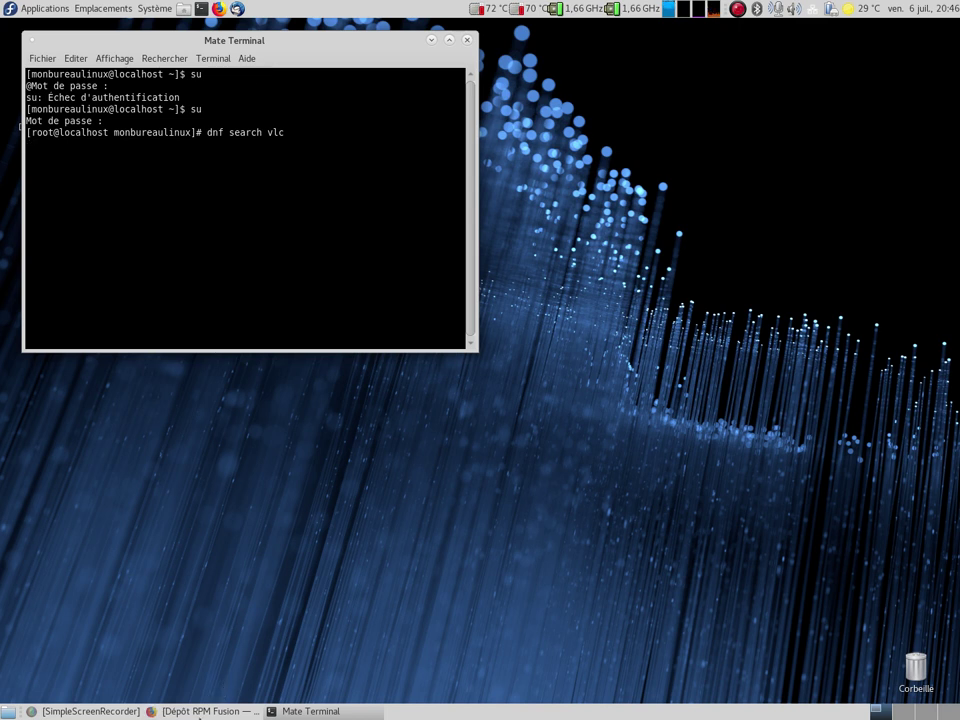
# Switch to Firefox and consult the DNF wiki page's sections on searching, getting information on, installing and removing packages.
pyautogui.click(205, 709)
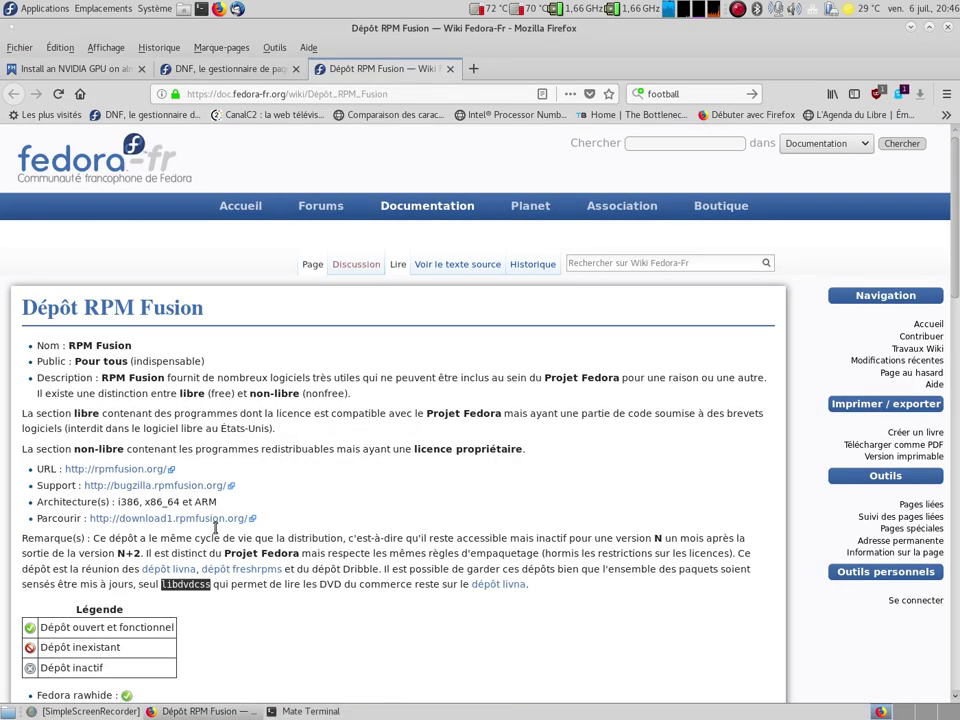
pyautogui.click(214, 68)
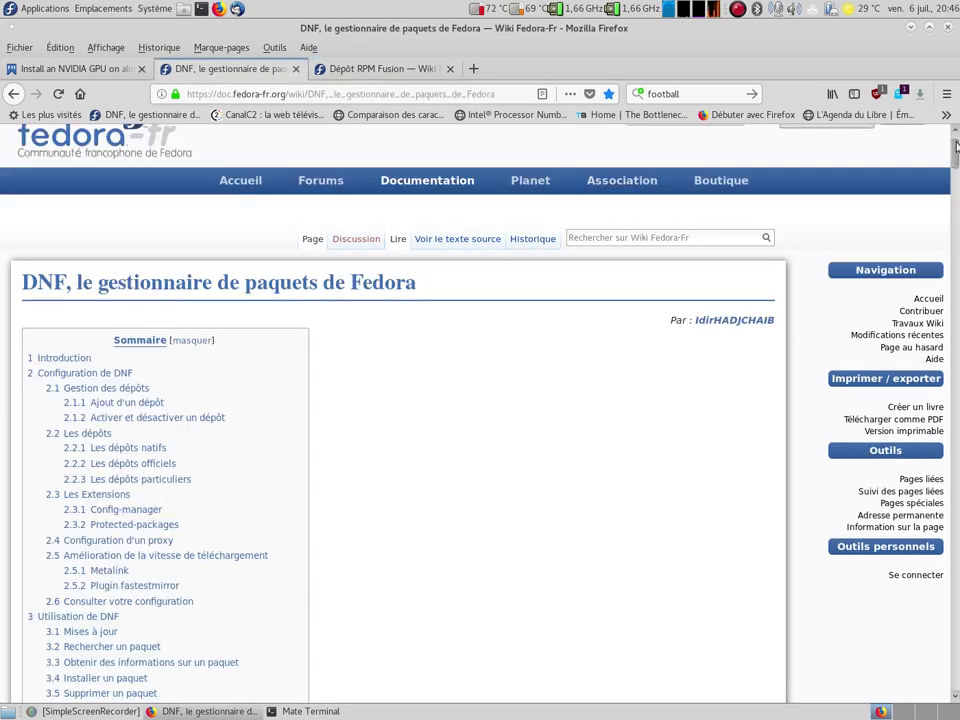
pyautogui.scroll(-10, 955, 240)
pyautogui.moveTo(955, 213); pyautogui.dragTo(952, 396)
pyautogui.scroll(-2, 713, 298)
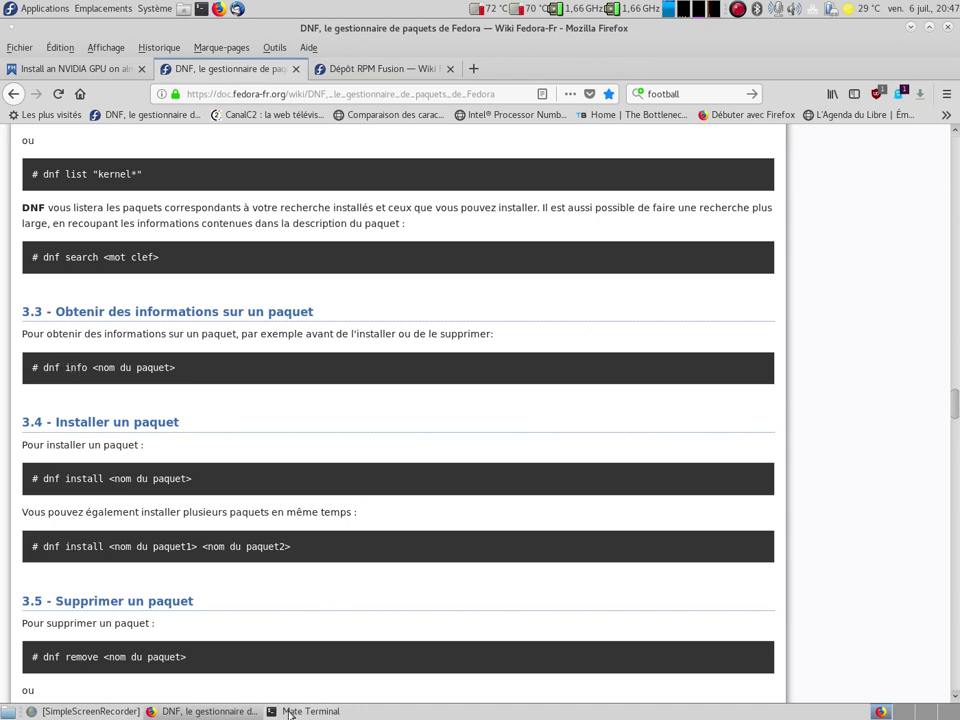
# Return to the terminal and change the previous command to dnf info vlc to show the package's details.
pyautogui.hotkey('alt', 'Tab')
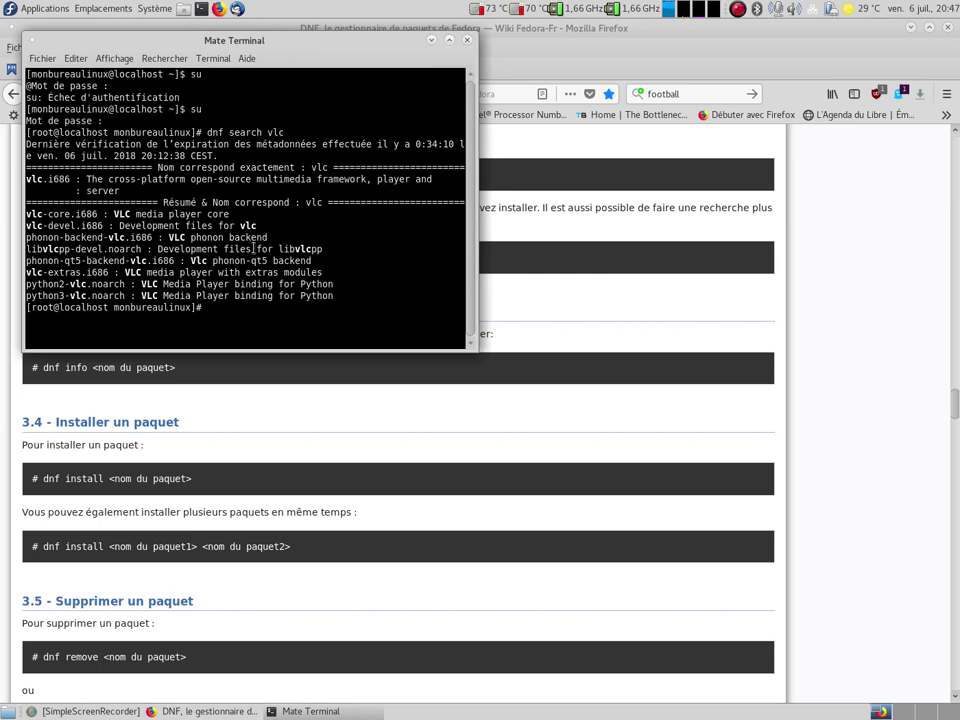
pyautogui.press('Up')
pyautogui.press('Left')
pyautogui.press('Left')
pyautogui.press('Left')
pyautogui.press('Left')
pyautogui.press('Left')
pyautogui.press('Left')
pyautogui.press('Left')
pyautogui.press('Left')
pyautogui.press('Left')
pyautogui.press('Left')
pyautogui.press('Delete')
pyautogui.press('Delete')
pyautogui.press('Delete')
pyautogui.press('Delete')
pyautogui.press('Delete')
pyautogui.press('Delete')
pyautogui.write('info')
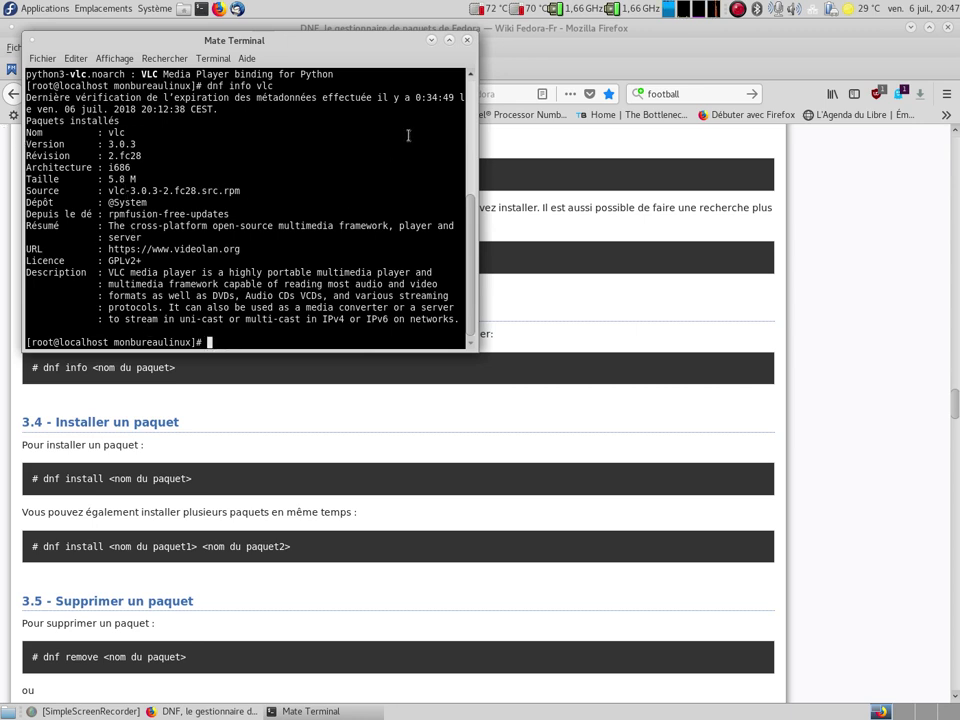
# Close the terminal despite its active process, and close Firefox with all its tabs.
pyautogui.click(466, 40)
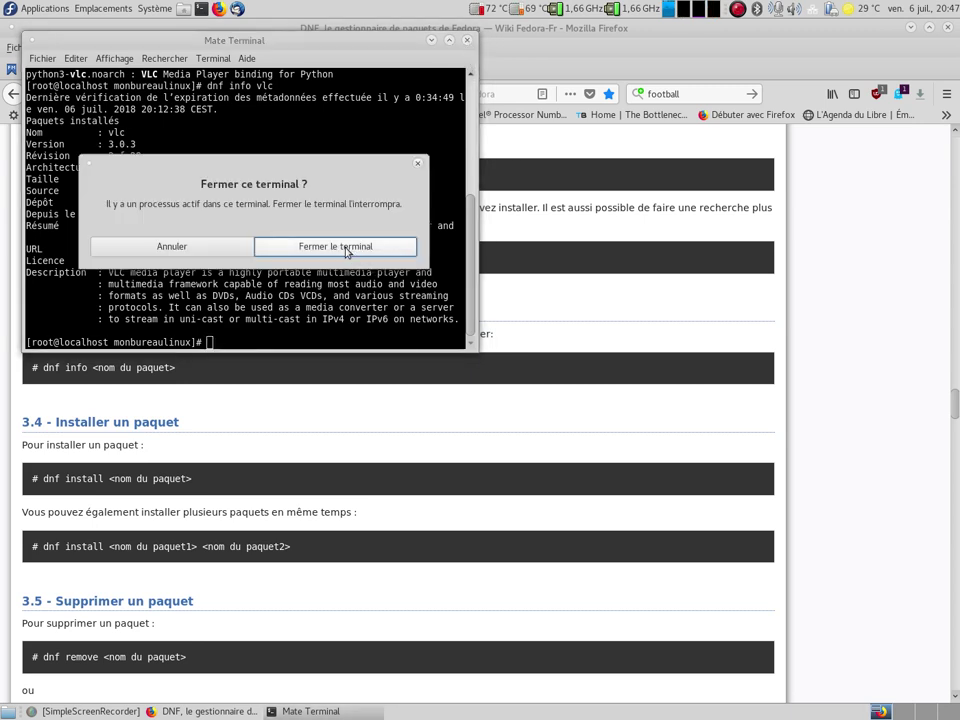
pyautogui.click(381, 248)
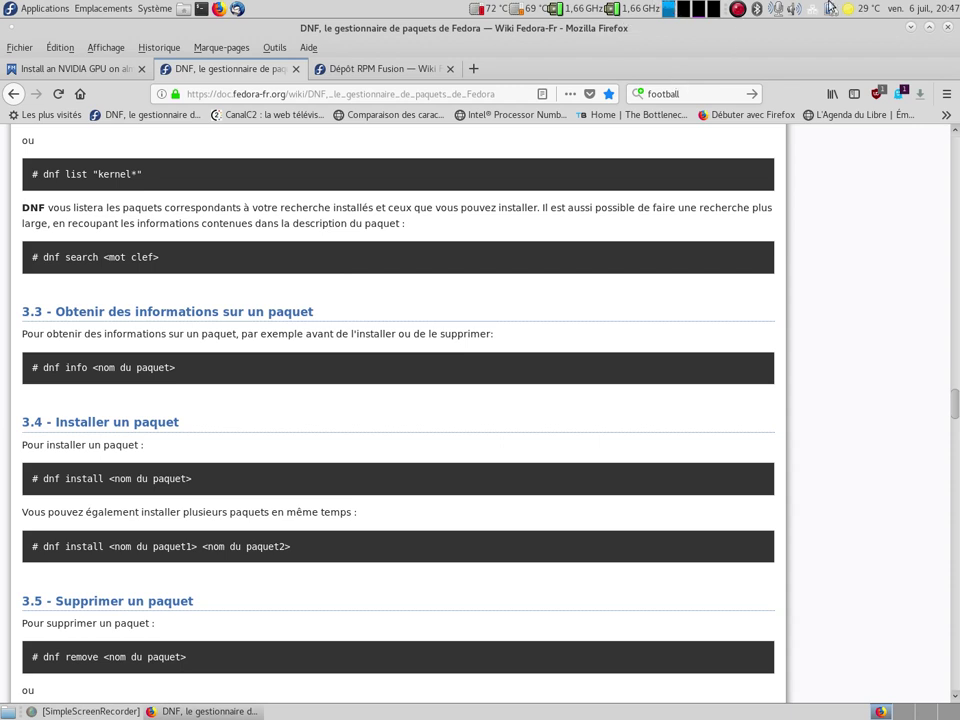
pyautogui.click(946, 29)
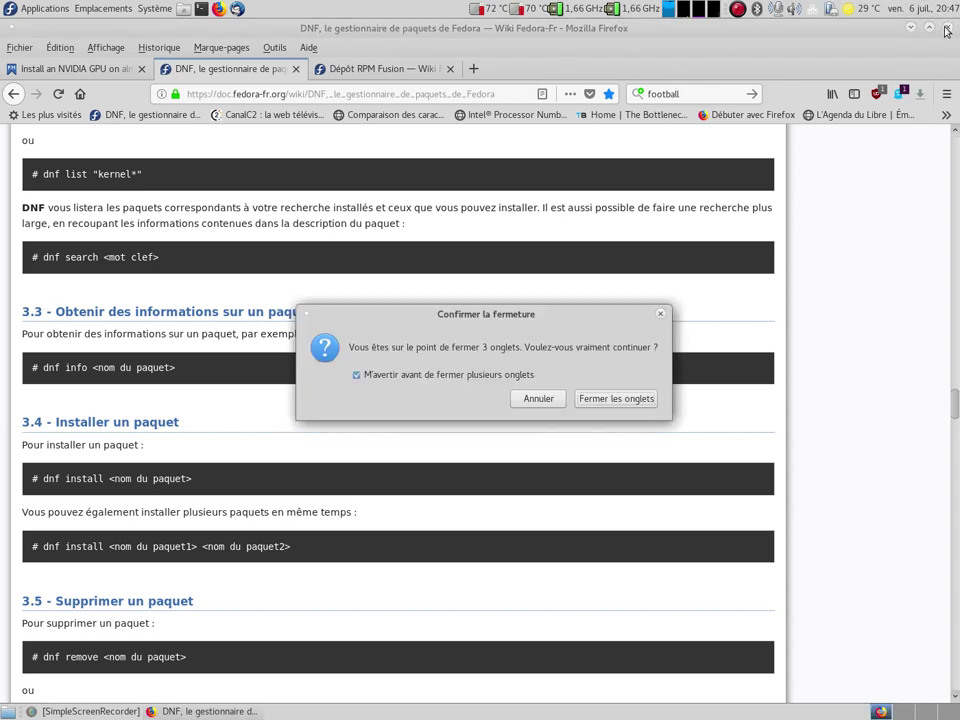
pyautogui.click(609, 399)
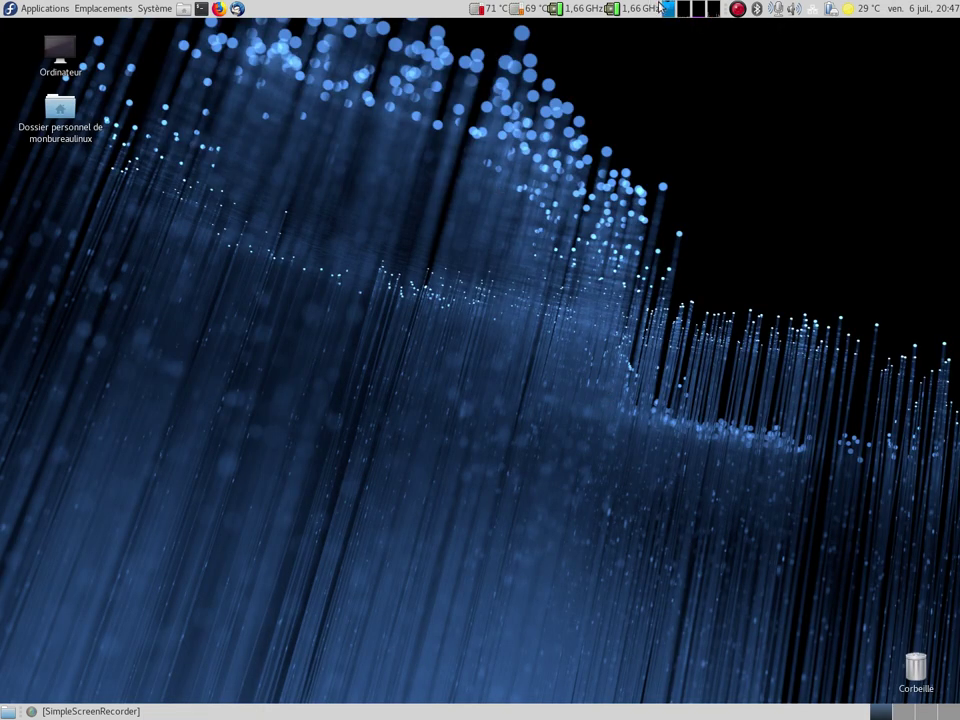
# Open the system monitor on its resource graphs and move its window higher up, clear of the desktop's centre.
pyautogui.click(665, 8)
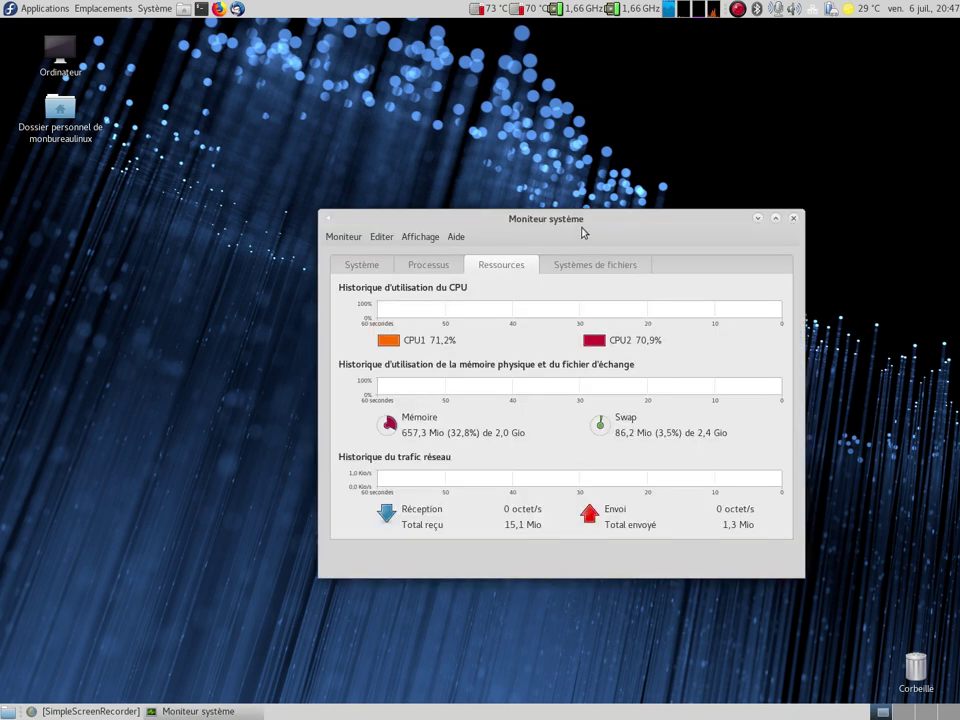
pyautogui.moveTo(497, 222); pyautogui.dragTo(621, 47)
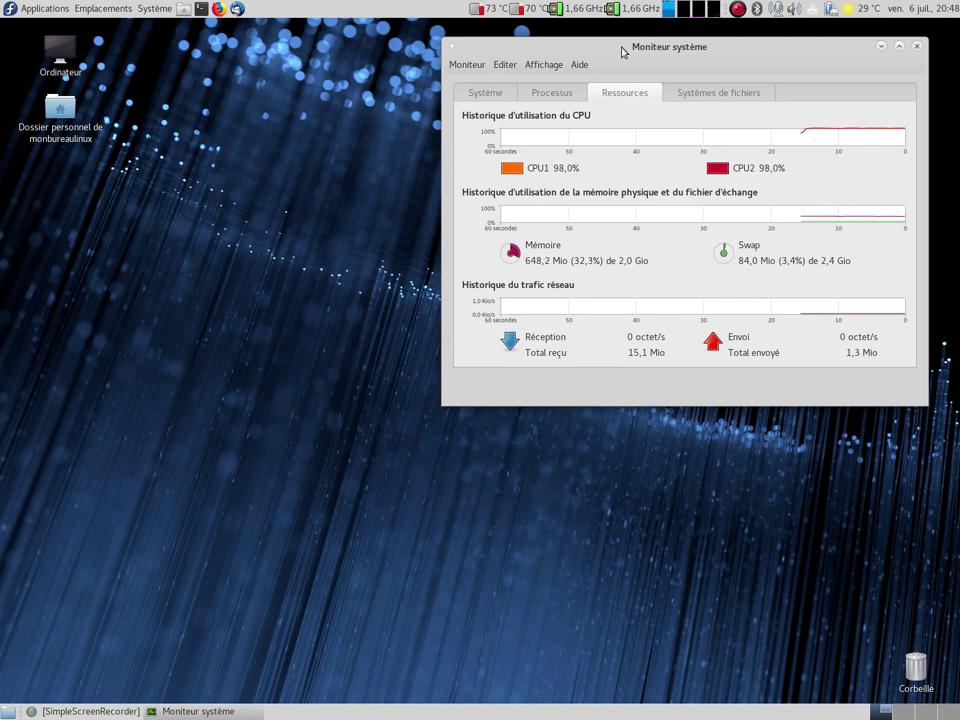
pyautogui.moveTo(622, 51); pyautogui.dragTo(631, 48)
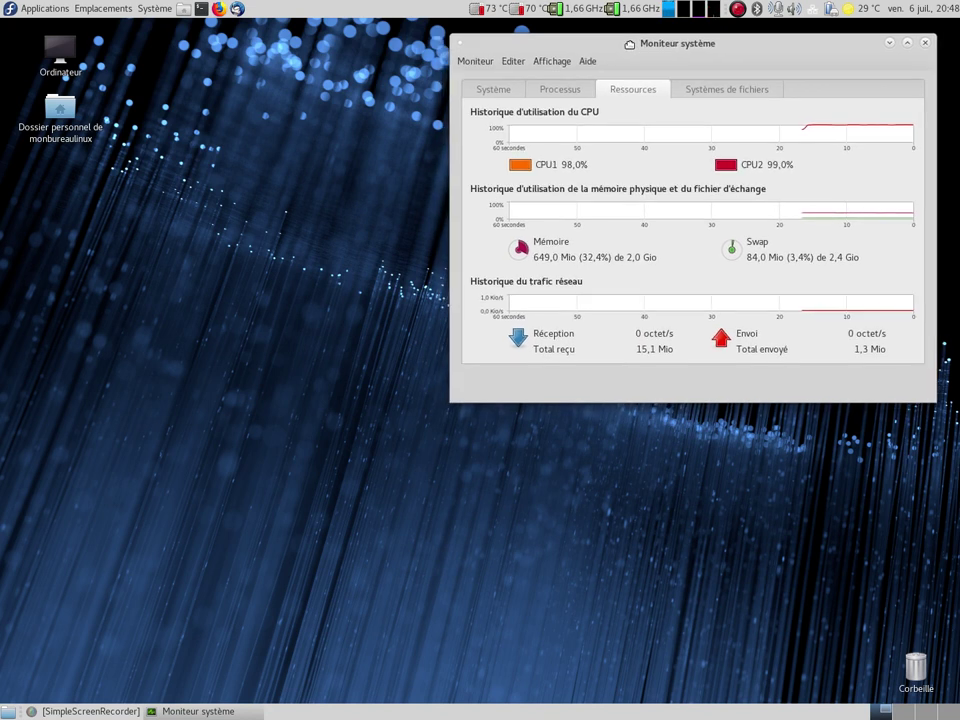
# Show the system information page in the system monitor and launch Compiz Start from the accessories.
pyautogui.click(497, 91)
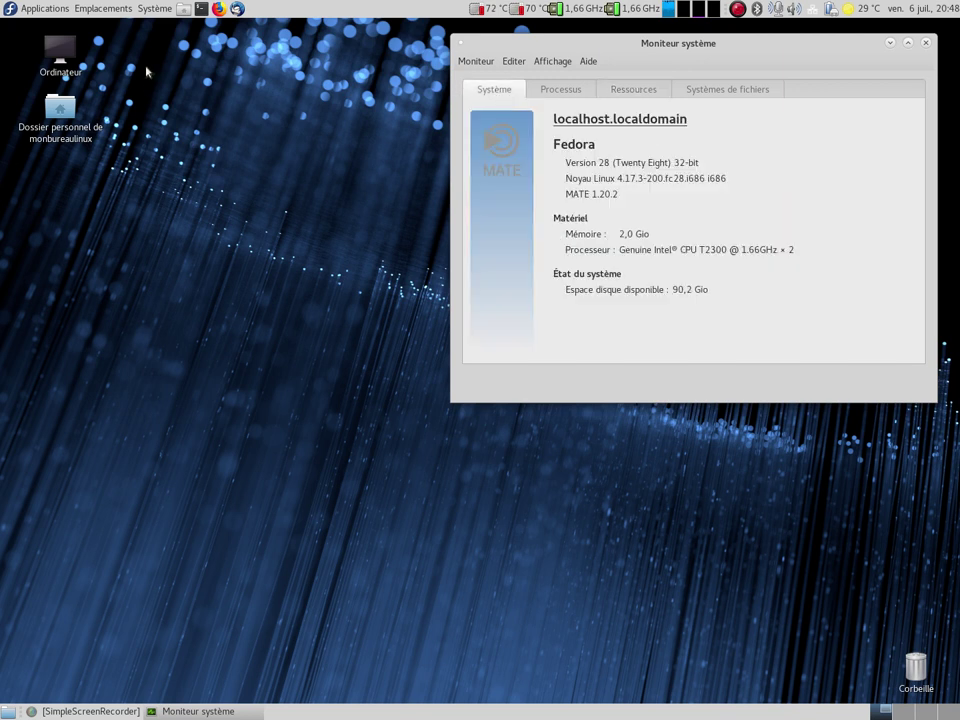
pyautogui.click(32, 10)
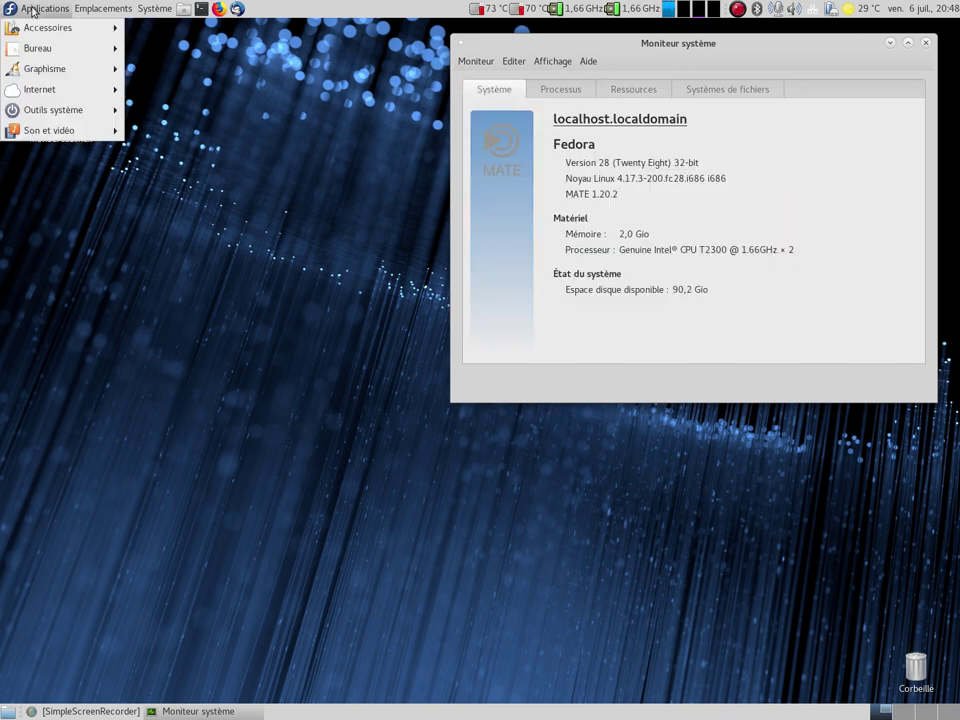
pyautogui.moveTo(29, 22)
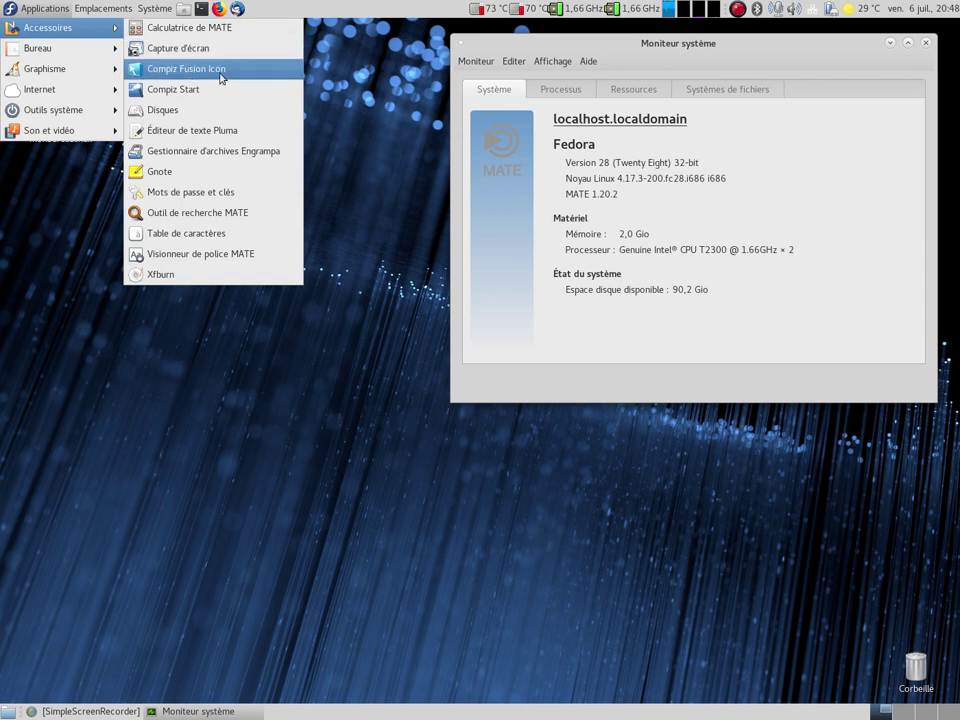
pyautogui.click(172, 92)
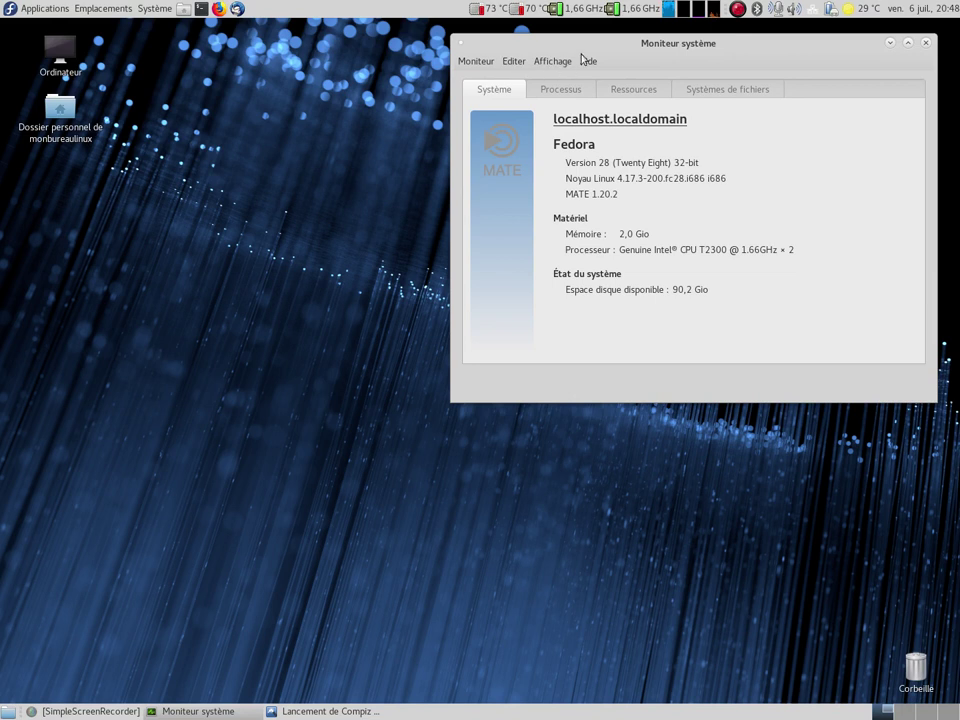
# Move the system monitor window near the desktop's centre and rotate through the workspaces with the Compiz desktop cube.
pyautogui.moveTo(616, 42); pyautogui.dragTo(368, 162)
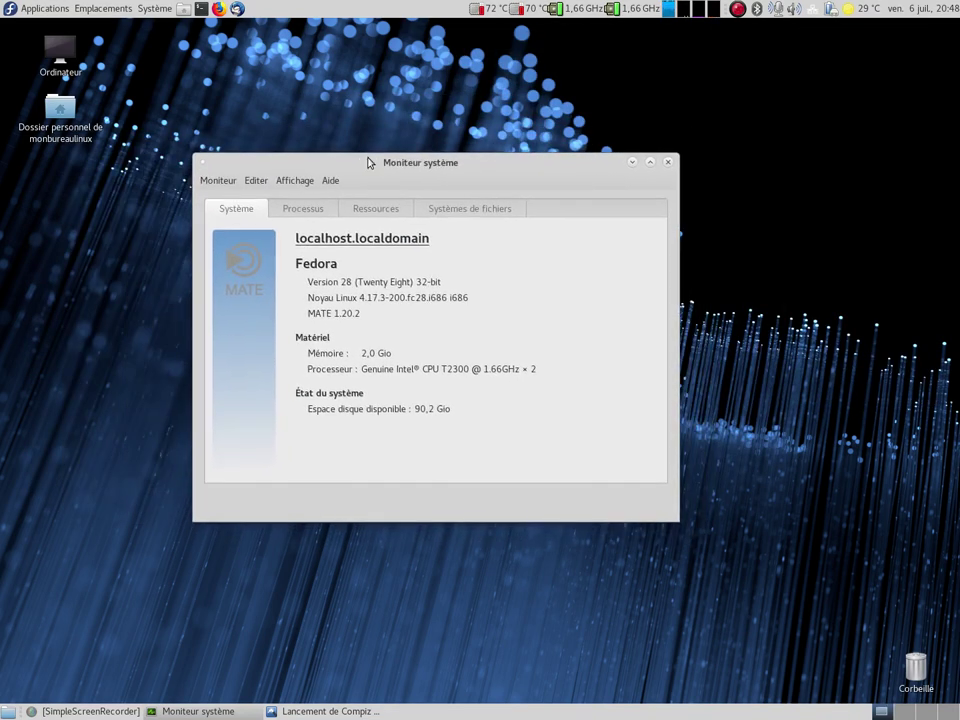
pyautogui.hotkey('alt', 'F4')
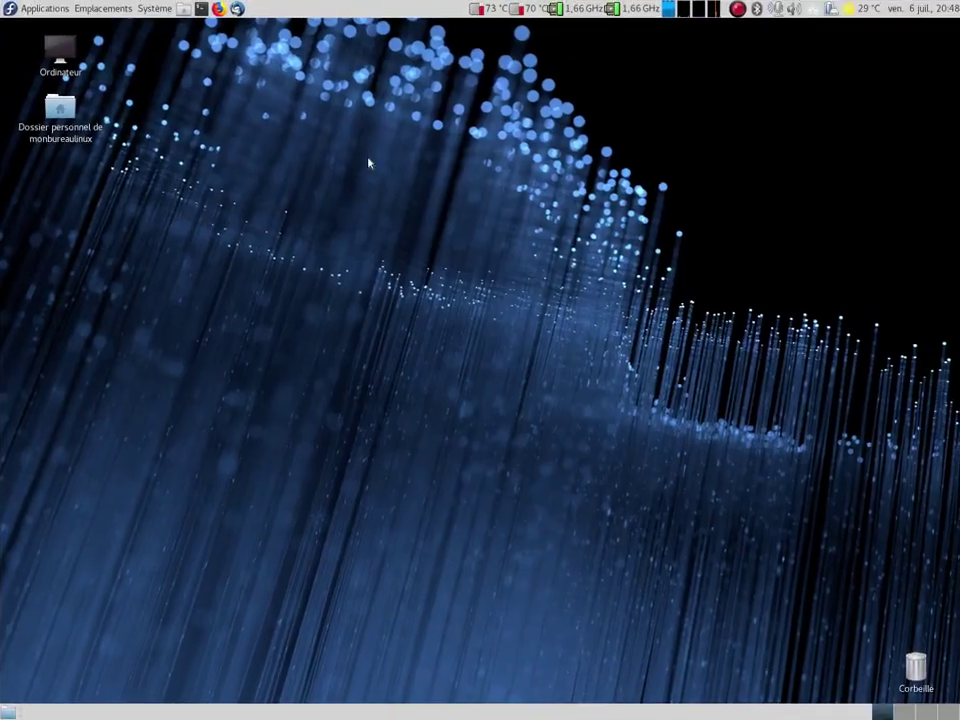
pyautogui.hotkey('ctrl', 'alt', 'Down')
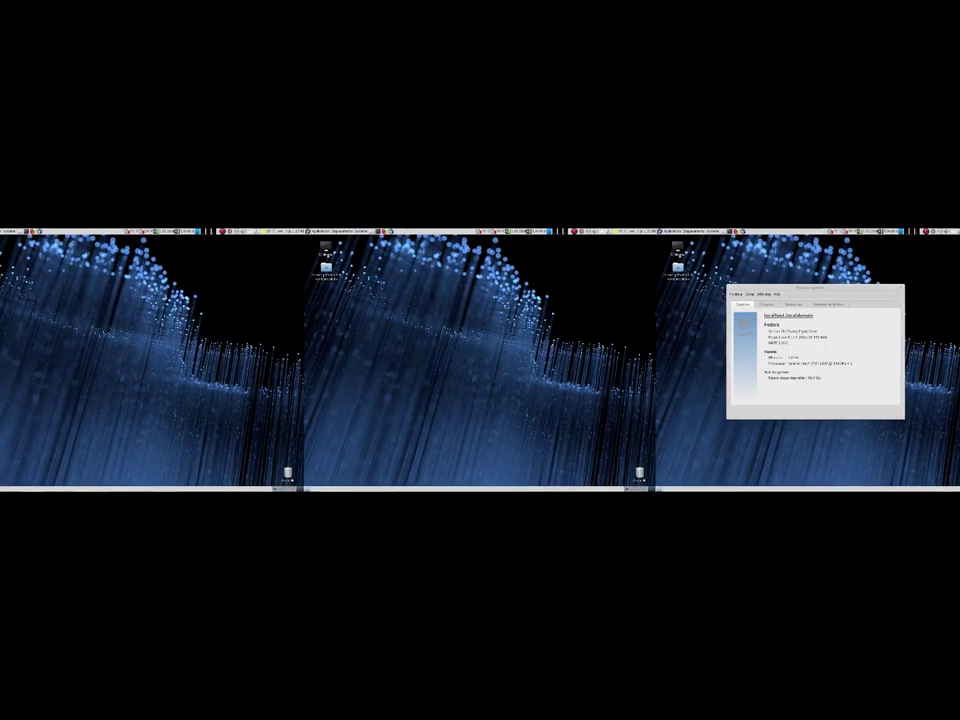
pyautogui.hotkey('ctrl', 'alt', 'Right')
pyautogui.hotkey('ctrl', 'alt', 'Right')
pyautogui.hotkey('ctrl', 'alt', 'Right')
pyautogui.hotkey('ctrl', 'alt', 'Right')
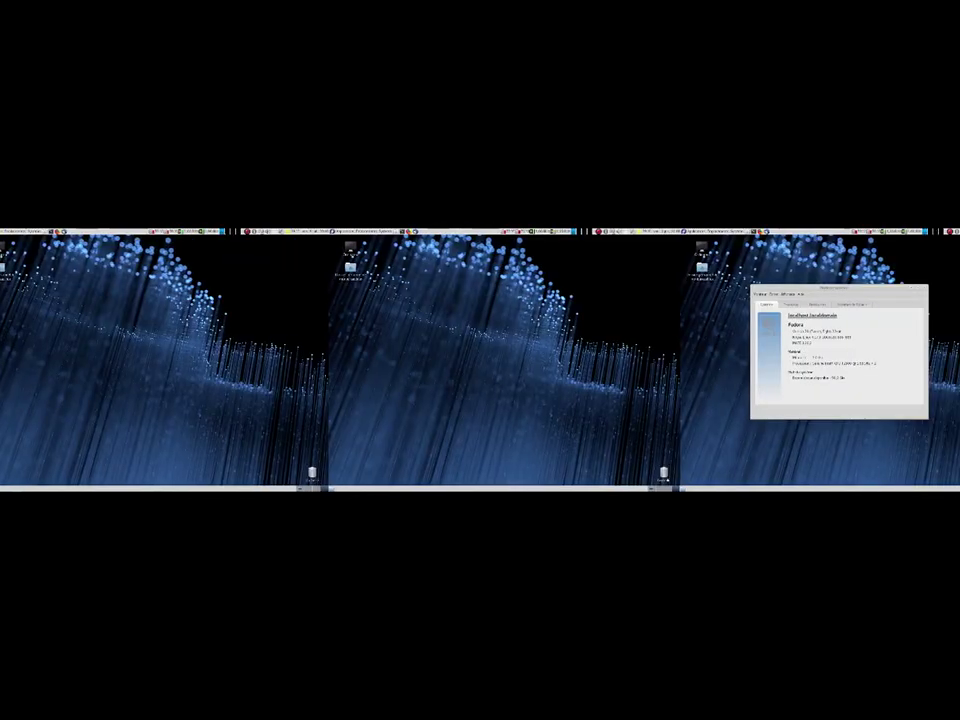
pyautogui.hotkey('ctrl', 'alt', 'Right')
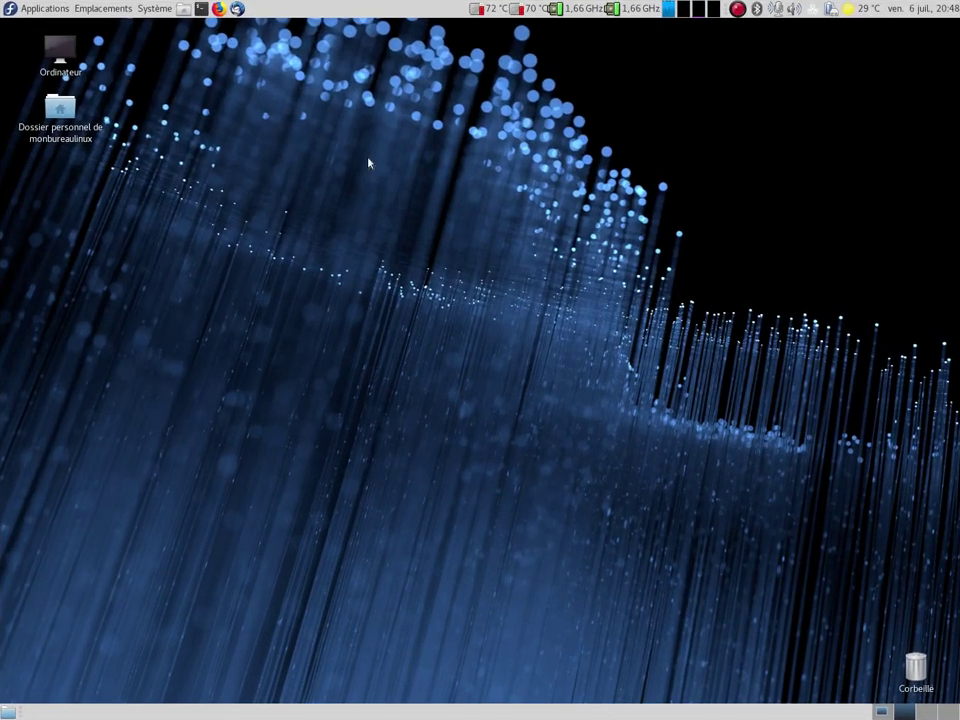
pyautogui.moveTo(369, 163); pyautogui.dragTo(369, 340)
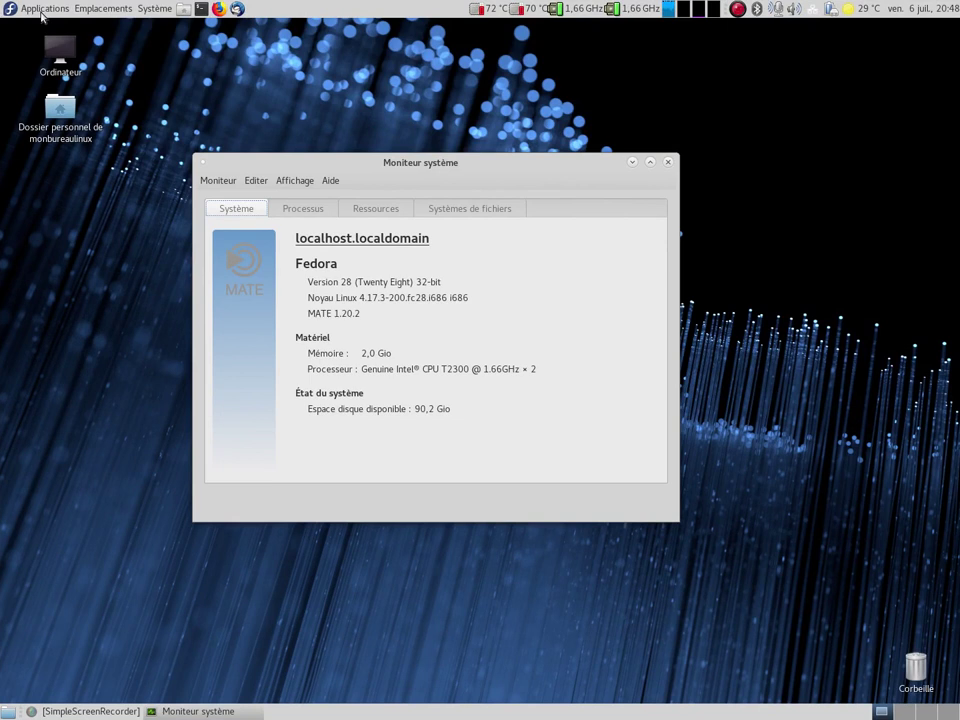
# Launch Compiz Fusion Icon from the accessories and open the Compiz Settings Manager from it.
pyautogui.click(35, 14)
pyautogui.moveTo(34, 25)
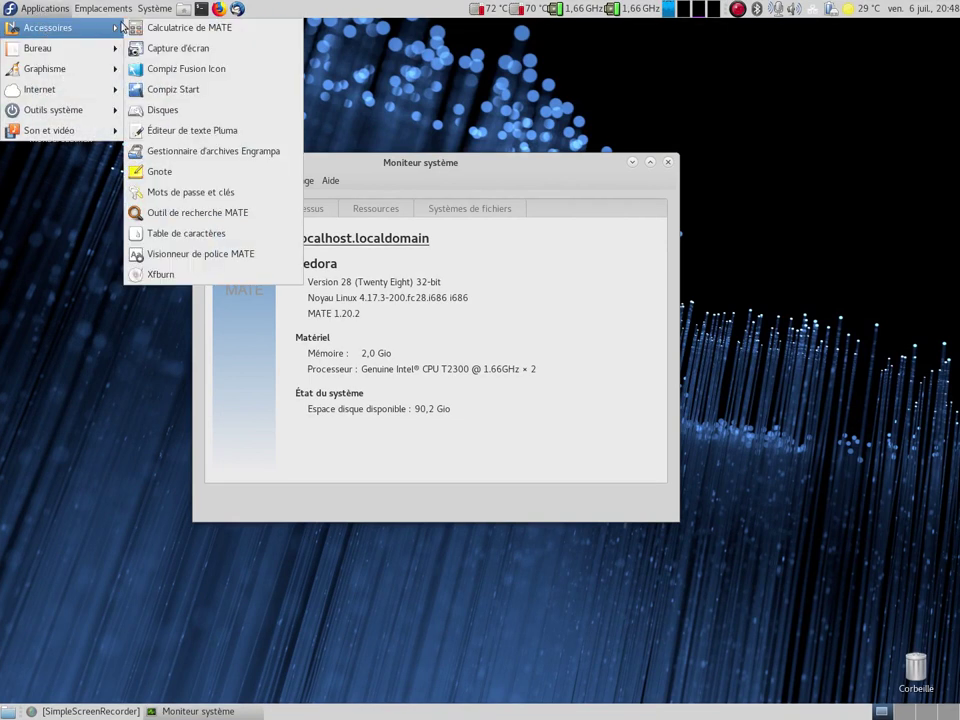
pyautogui.click(163, 70)
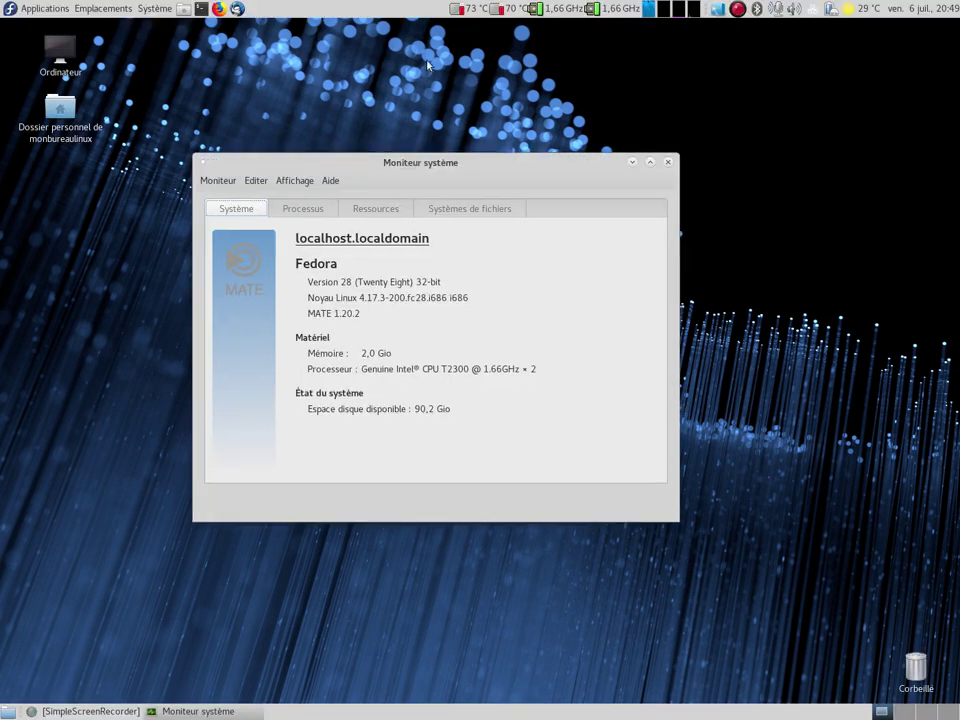
pyautogui.click(715, 11)
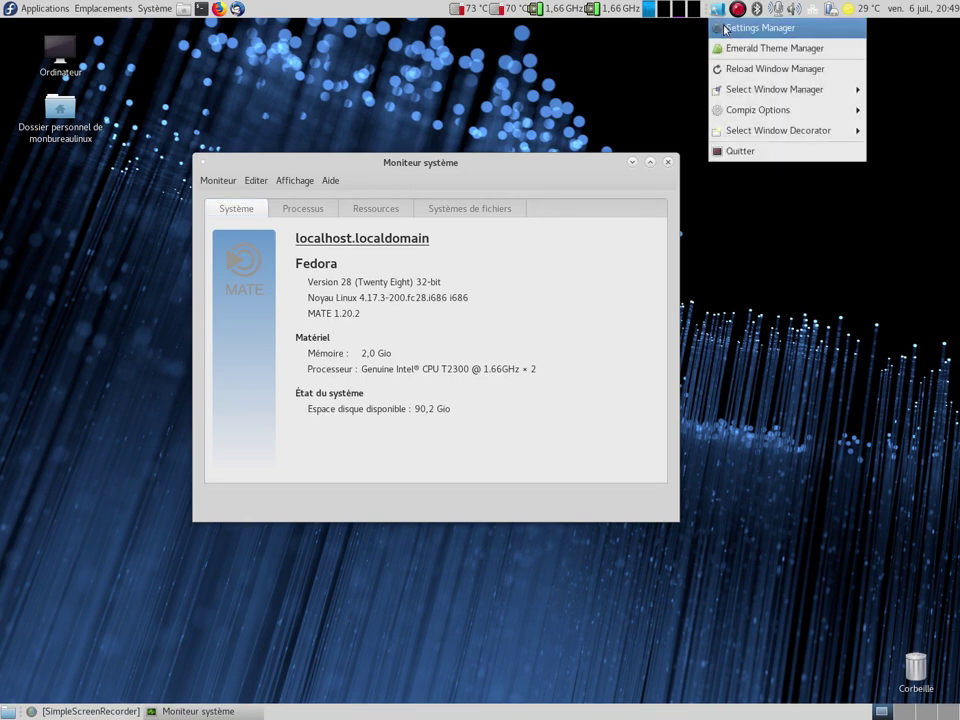
pyautogui.click(727, 30)
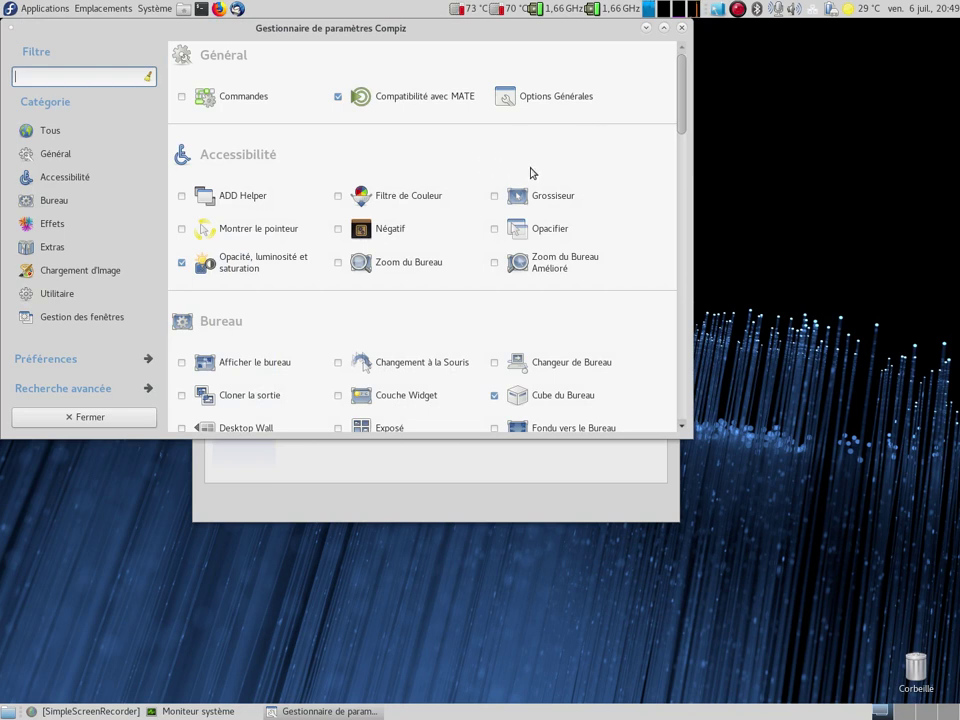
# Browse to the Effets section of the Compiz settings and rotate the desktop cube to preview the 3D windows effect.
pyautogui.moveTo(679, 137); pyautogui.dragTo(677, 206)
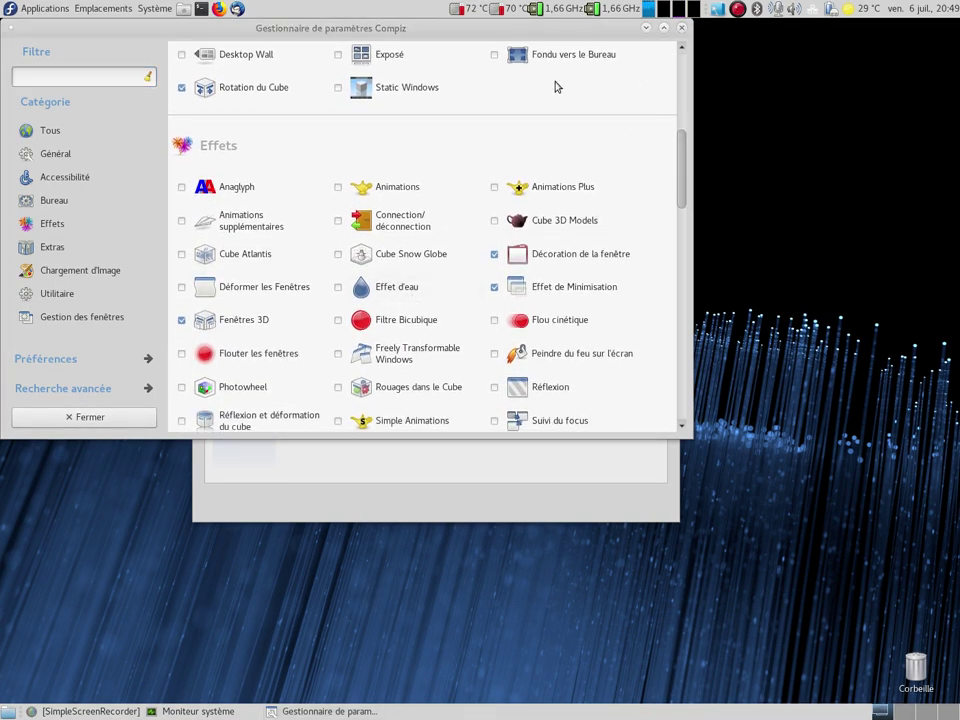
pyautogui.hotkey('ctrl', 'alt', 'Left')
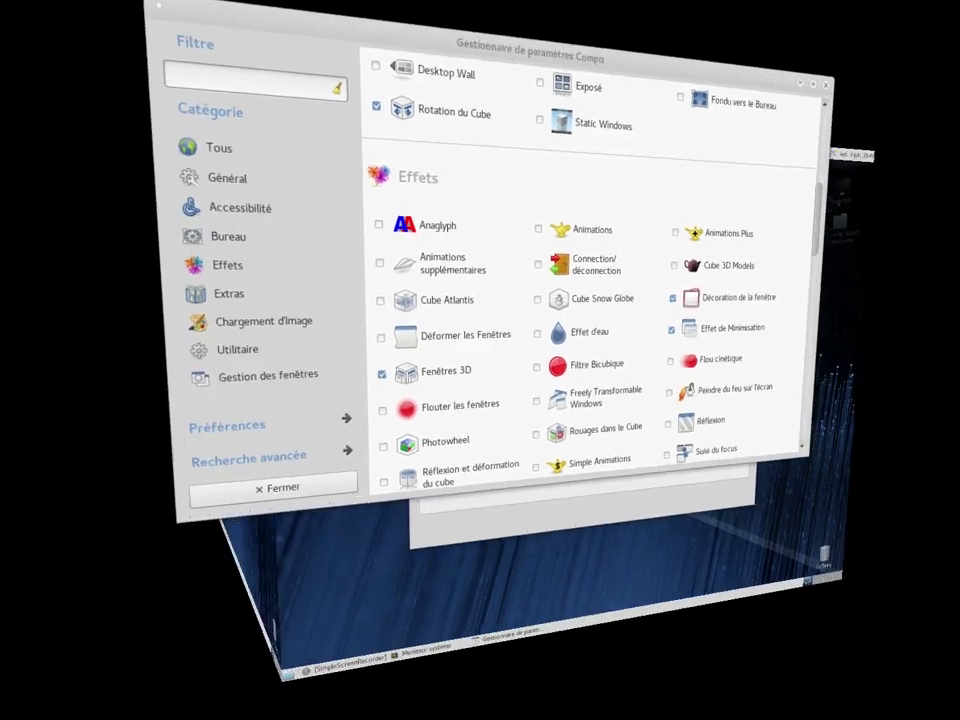
pyautogui.hotkey('ctrl', 'alt', 'Right')
pyautogui.hotkey('ctrl', 'alt', 'Right')
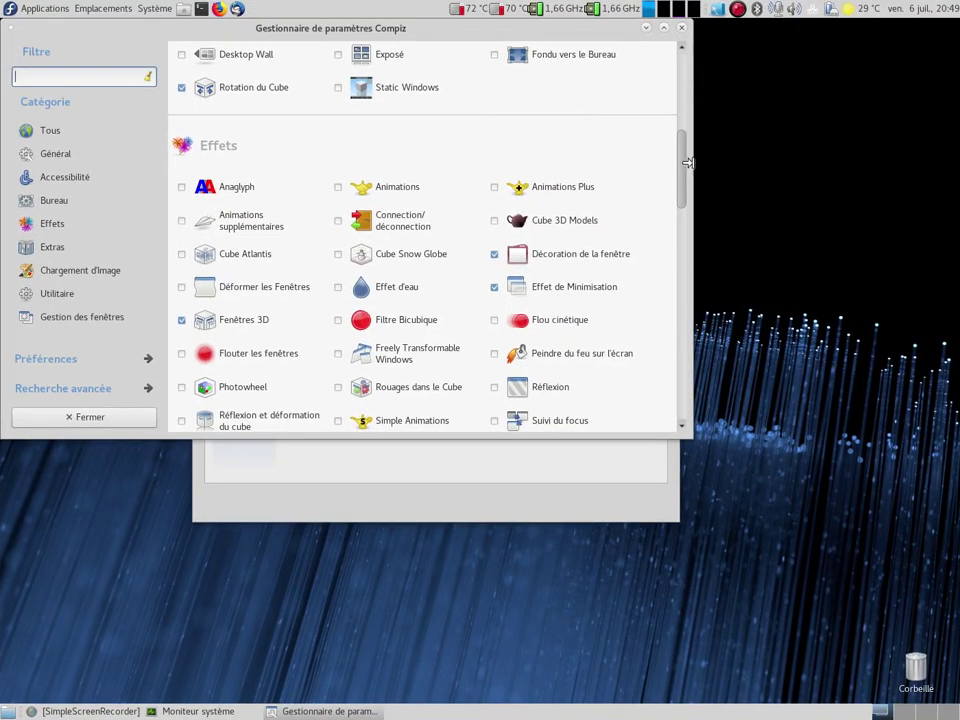
# Enable the Réflexion et déformation du cube effect and minimize the Compiz settings window.
pyautogui.moveTo(686, 180); pyautogui.dragTo(686, 199)
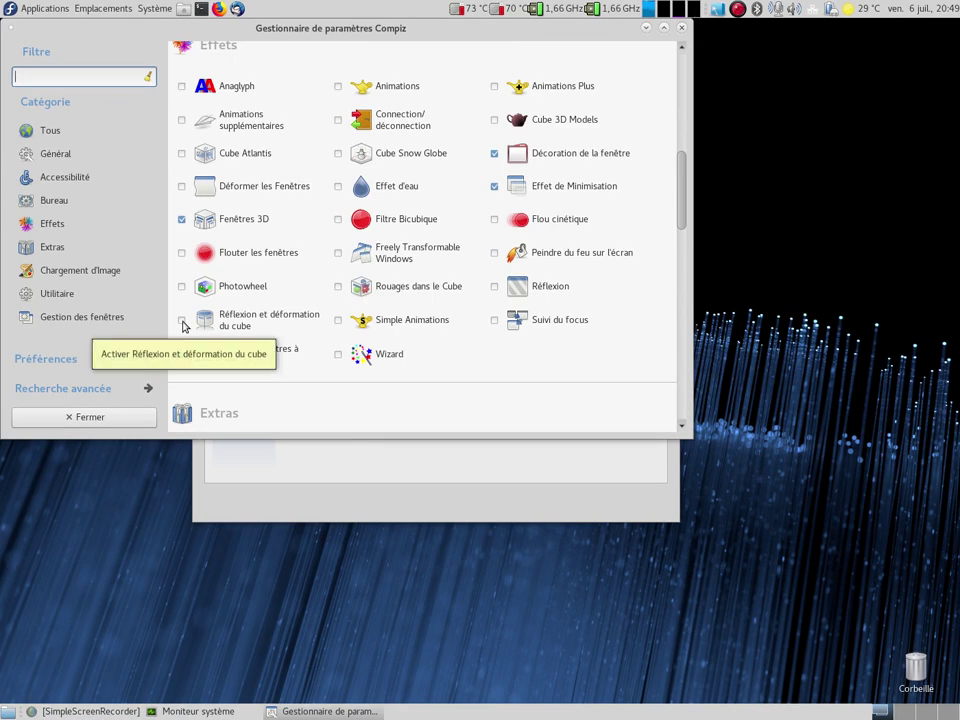
pyautogui.click(182, 322)
pyautogui.moveTo(250, 330); pyautogui.dragTo(390, 520)
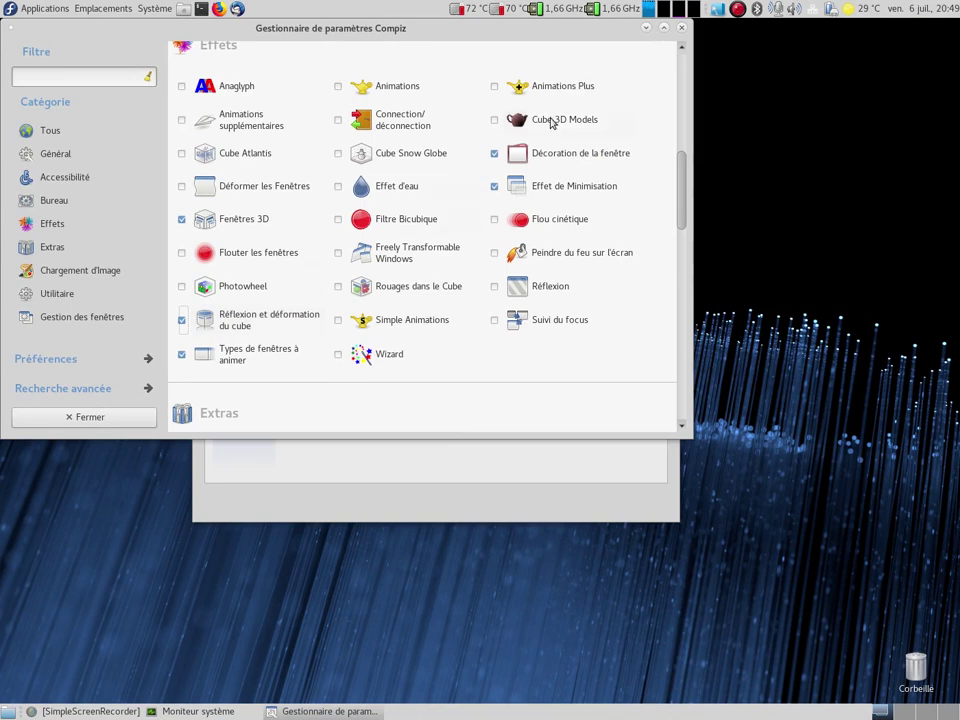
pyautogui.click(646, 29)
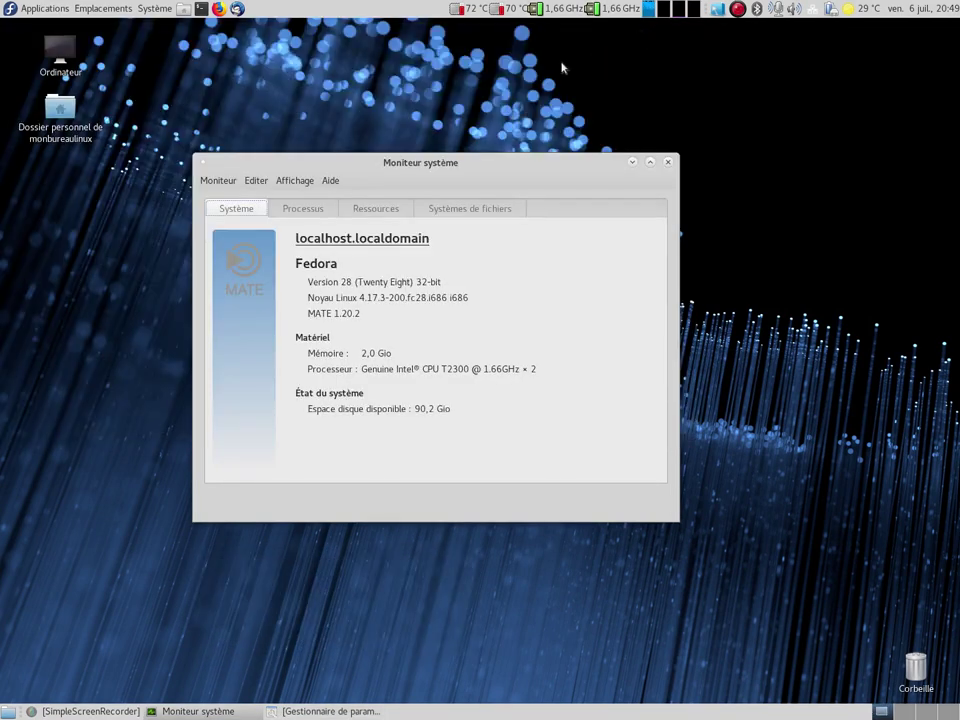